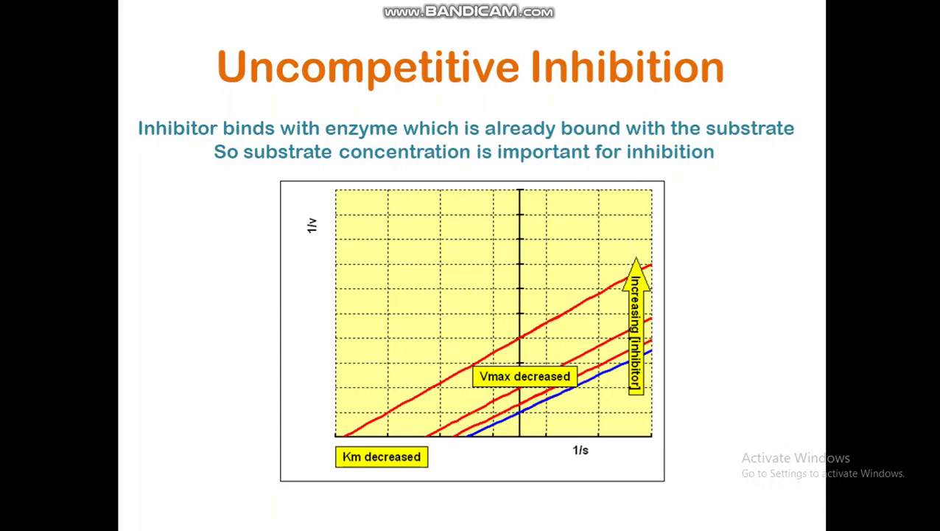
- Leave the slide show and switch to the Excel workbook holding the enzyme kinetics data
key(Escape)
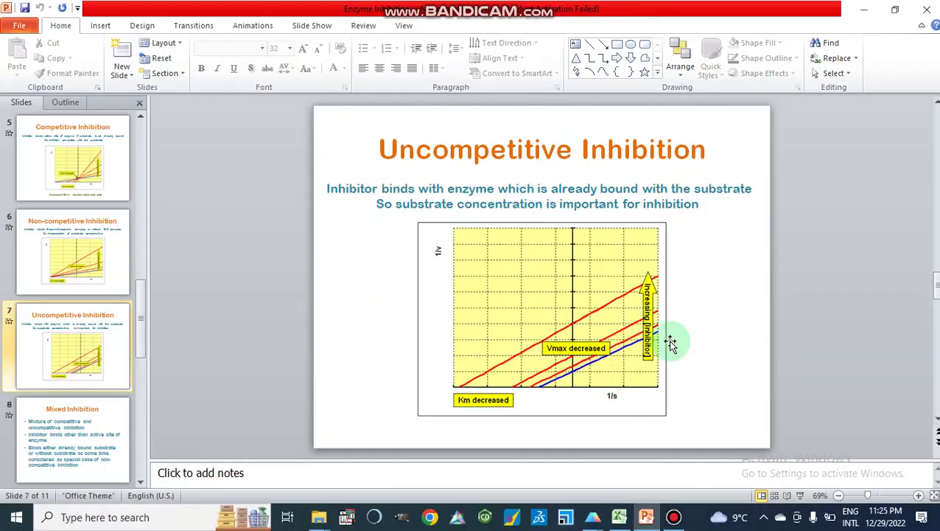
click(865, 16)
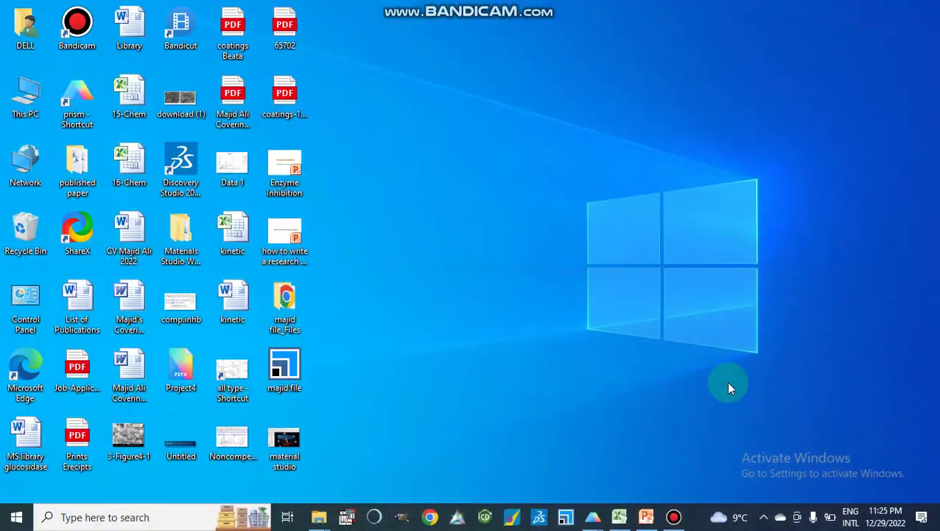
click(619, 518)
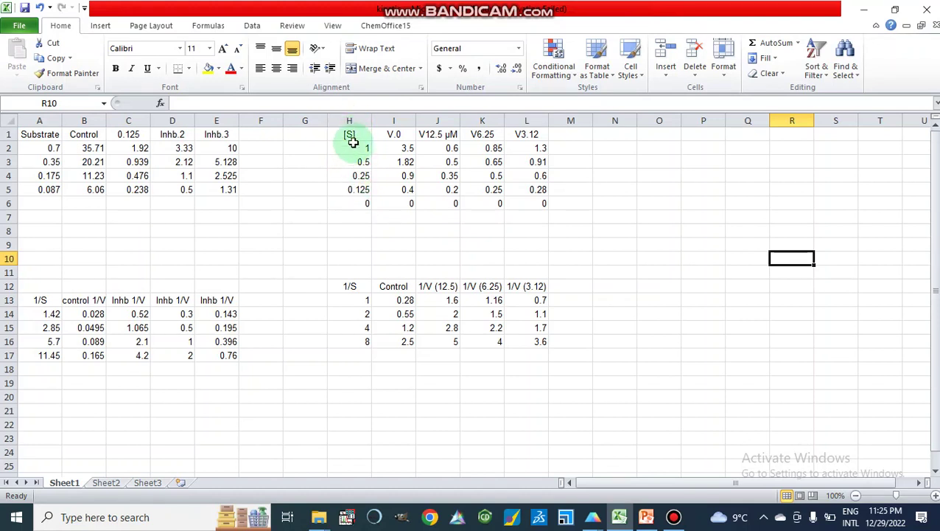
- Examine the substrate concentration column [S] and the velocity columns for the control and the three inhibitor concentrations
click(352, 121)
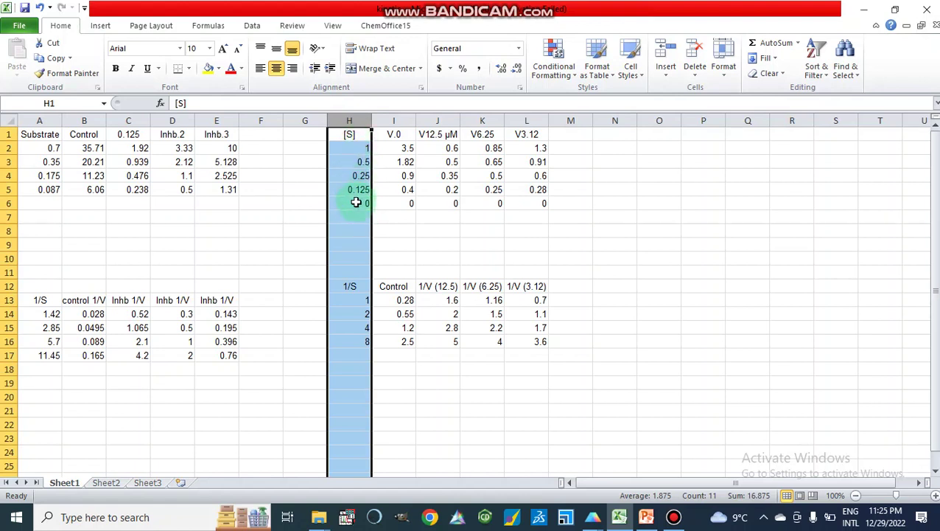
click(390, 231)
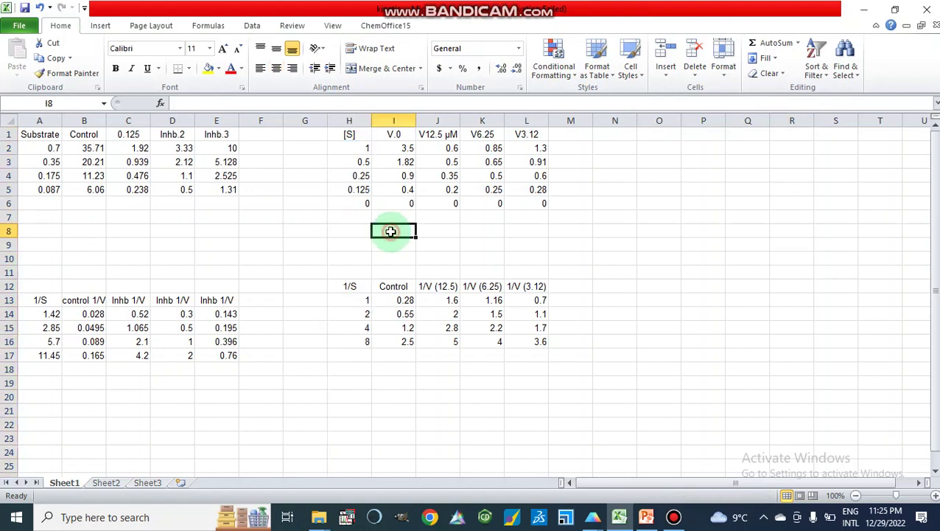
click(399, 136)
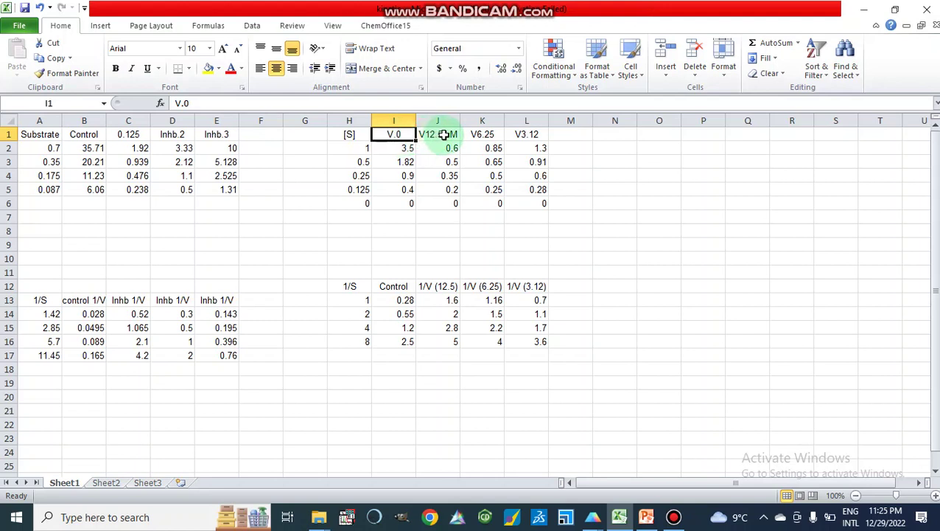
click(446, 135)
click(492, 135)
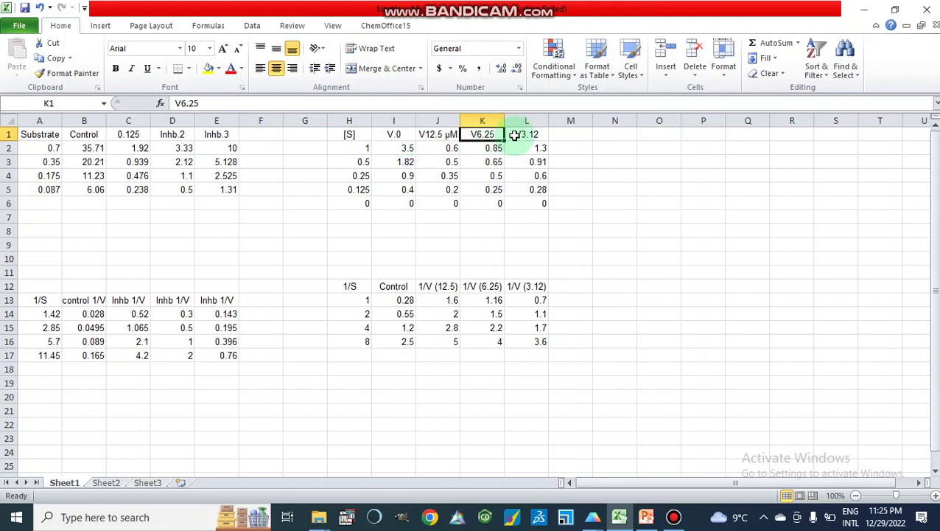
click(528, 135)
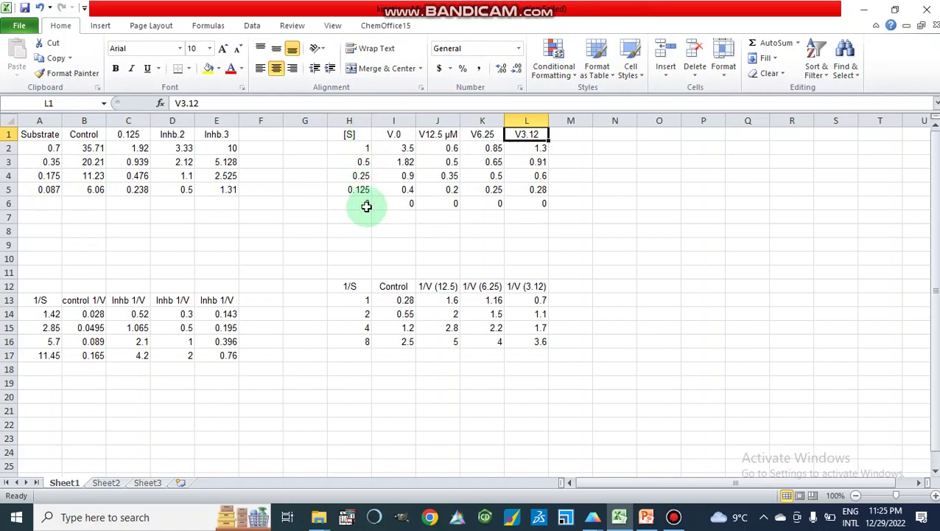
click(407, 149)
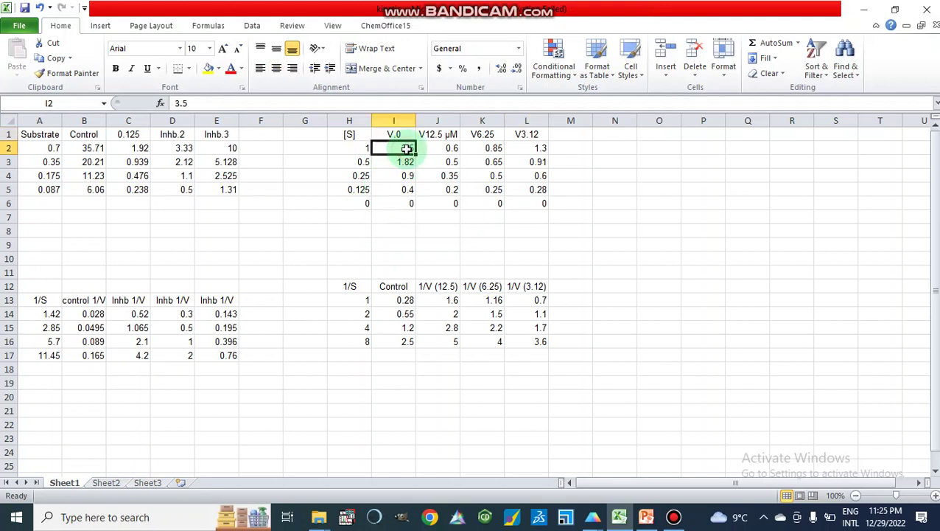
click(405, 162)
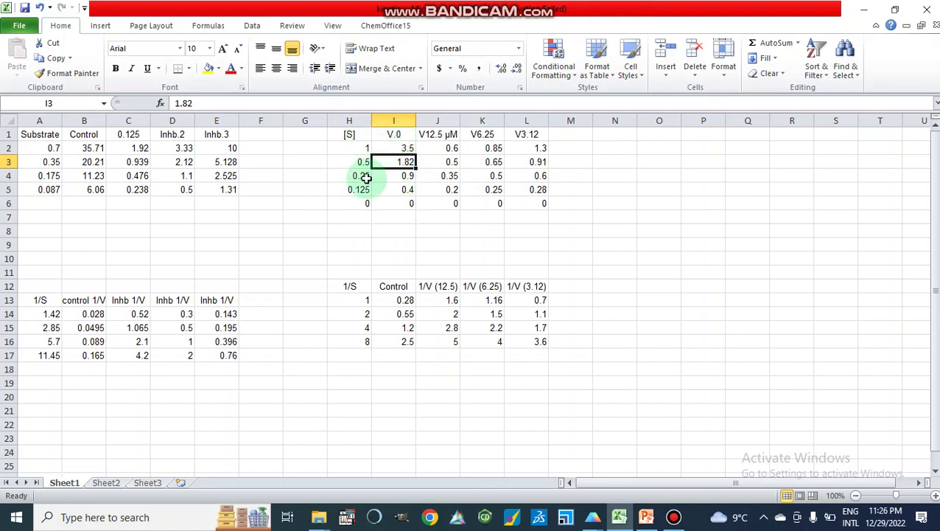
- Review how the V12.5 µM velocities relate to each substrate concentration, along with the V.0 and V6.25 column headings
click(360, 137)
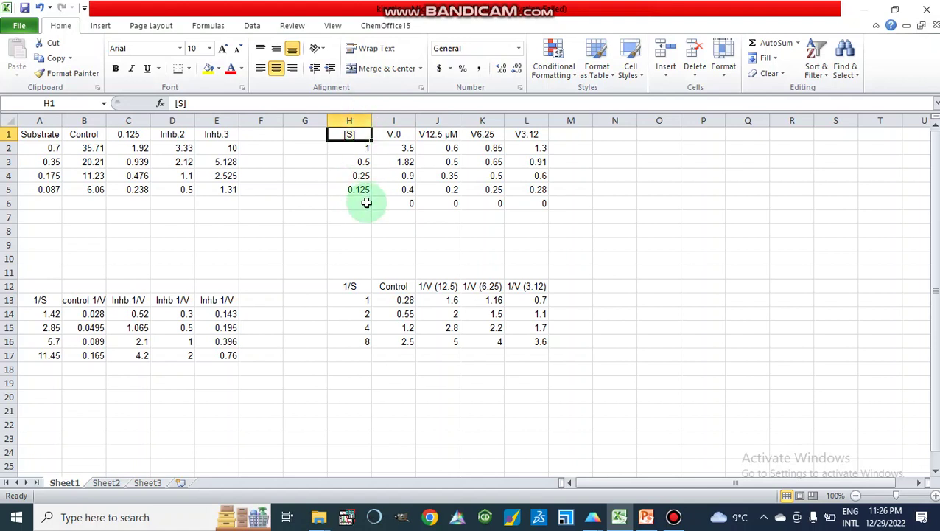
click(402, 135)
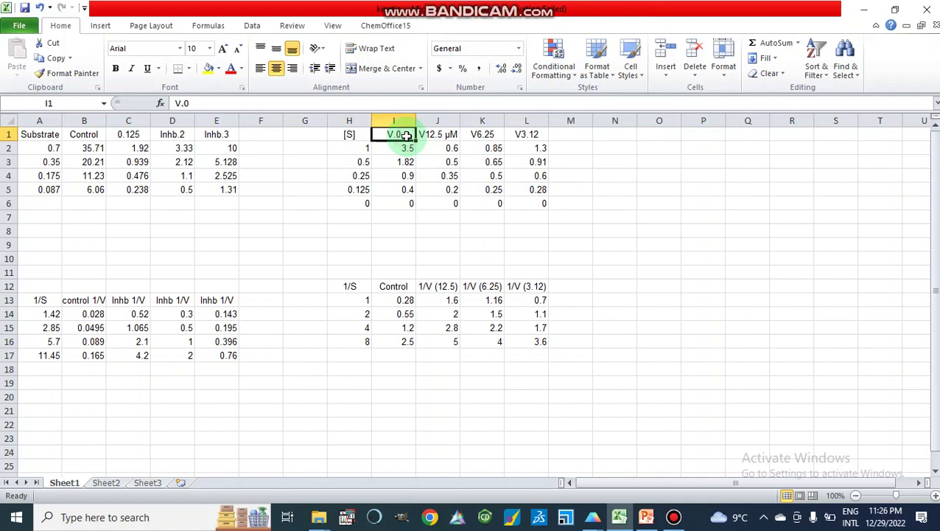
click(442, 135)
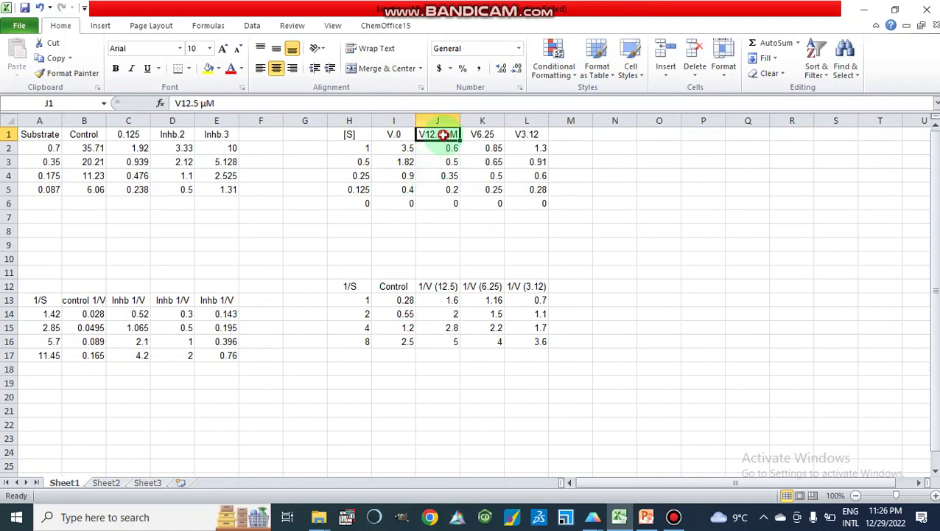
click(442, 151)
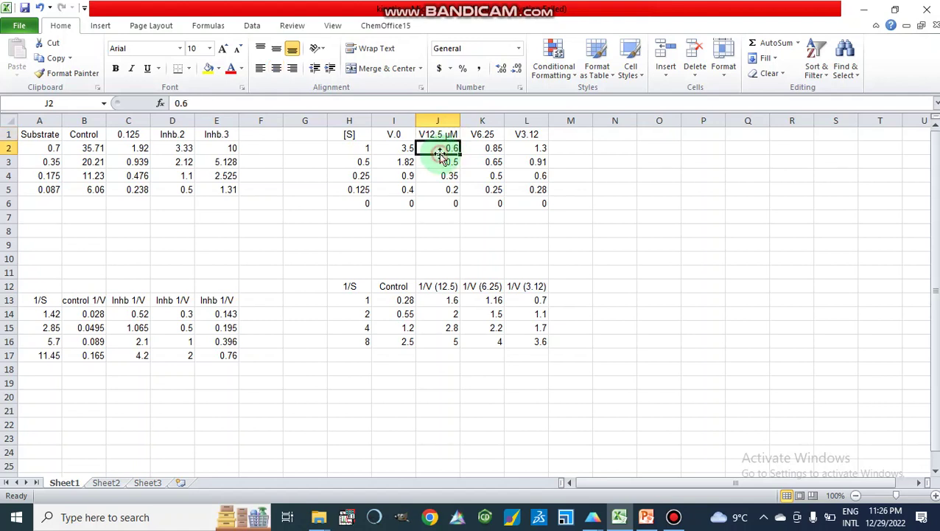
click(440, 162)
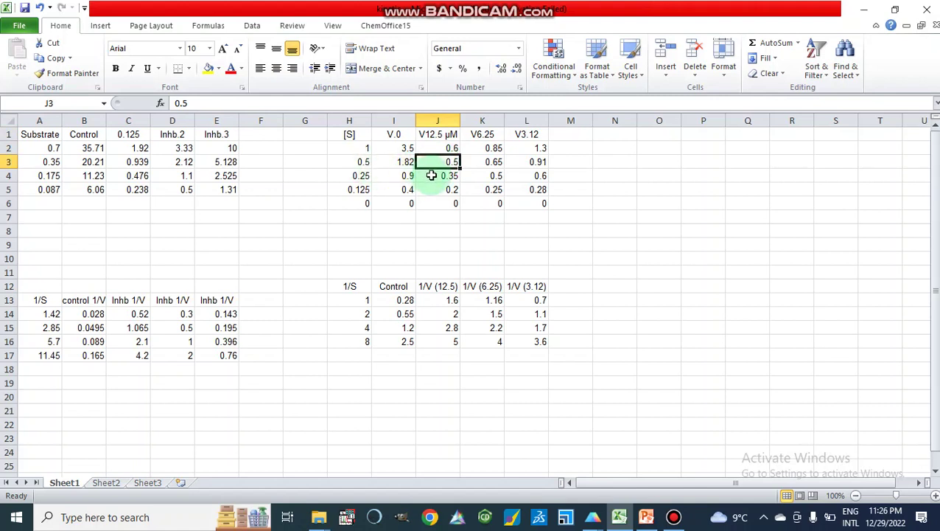
click(445, 177)
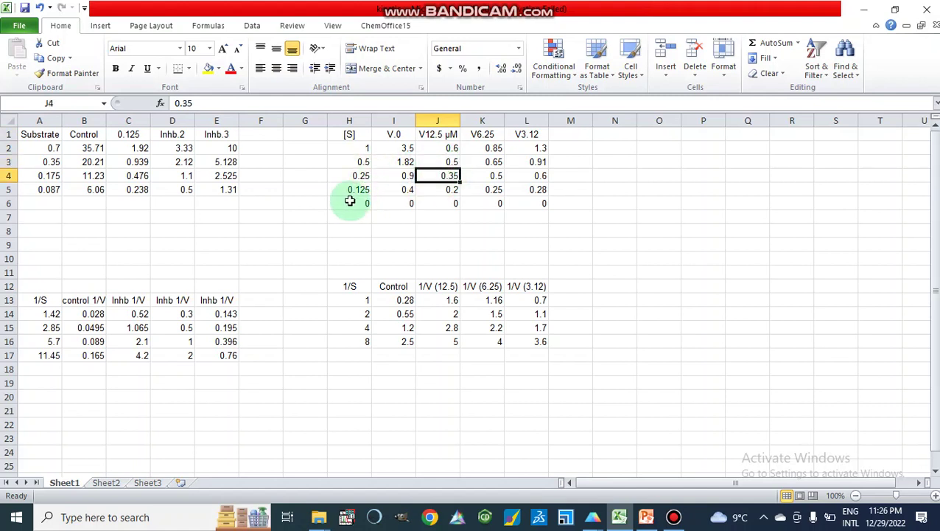
click(452, 191)
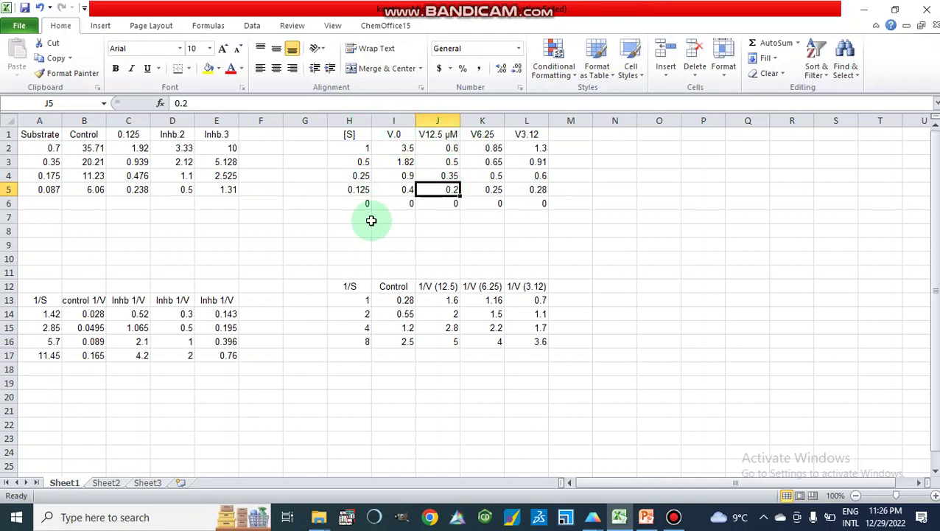
click(486, 135)
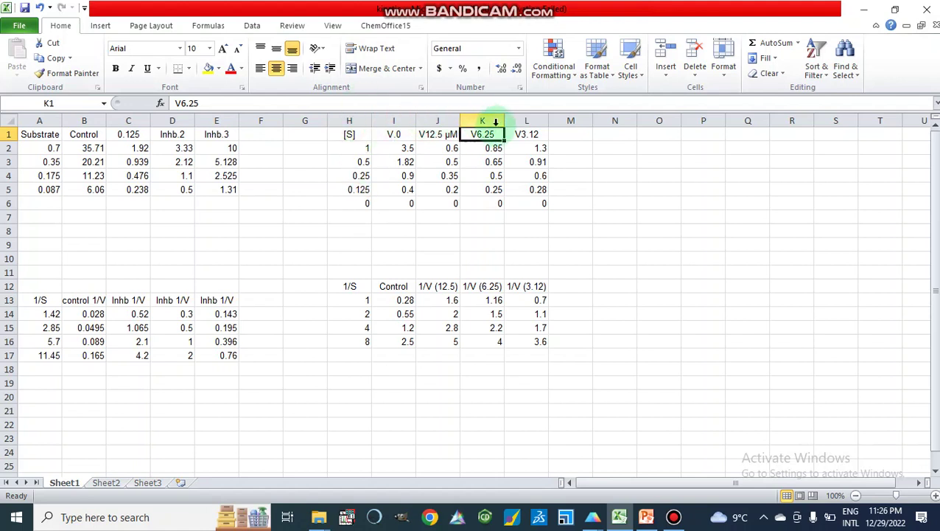
click(351, 138)
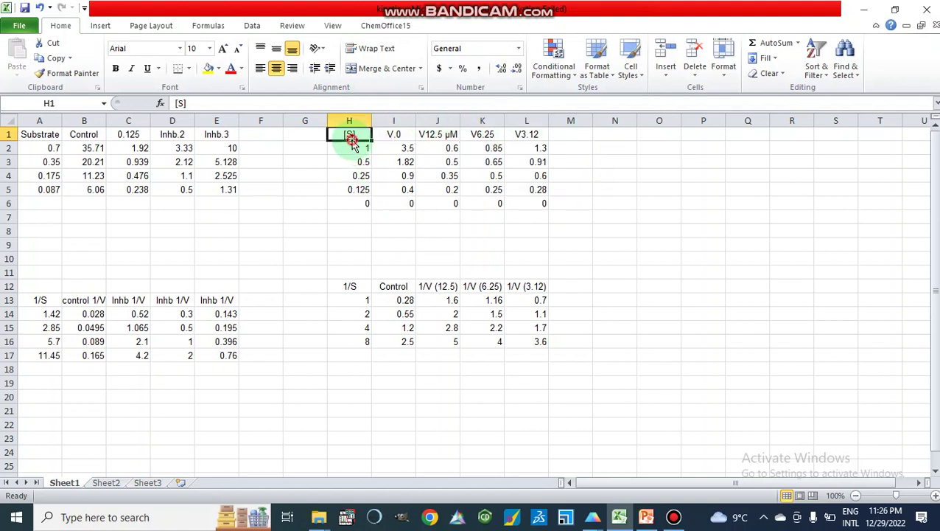
click(395, 135)
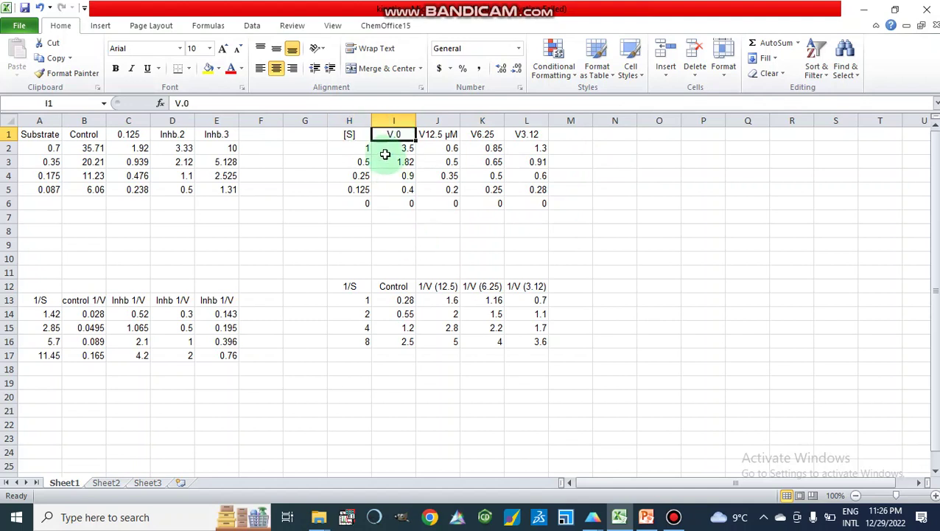
- Compare the [S], V.0 and V12.5 µM columns with their reciprocal columns in the 1/S table below
click(394, 262)
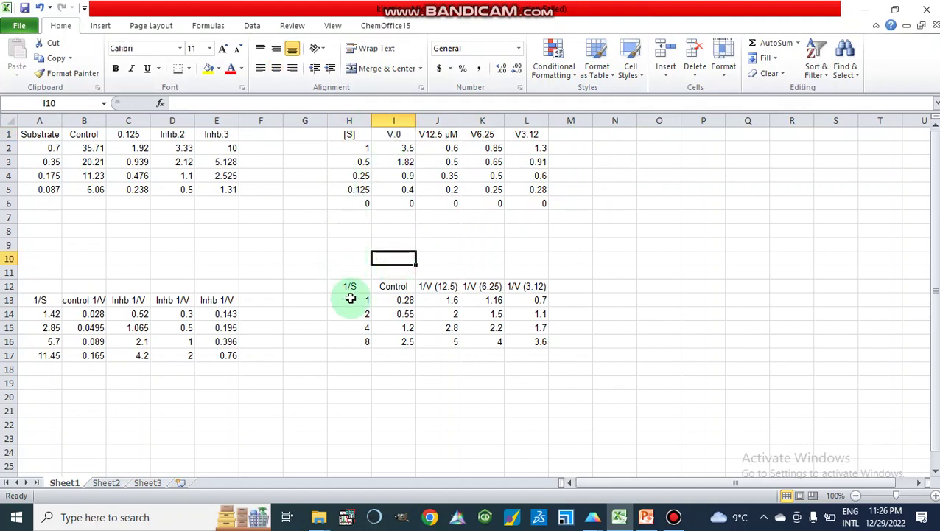
click(346, 134)
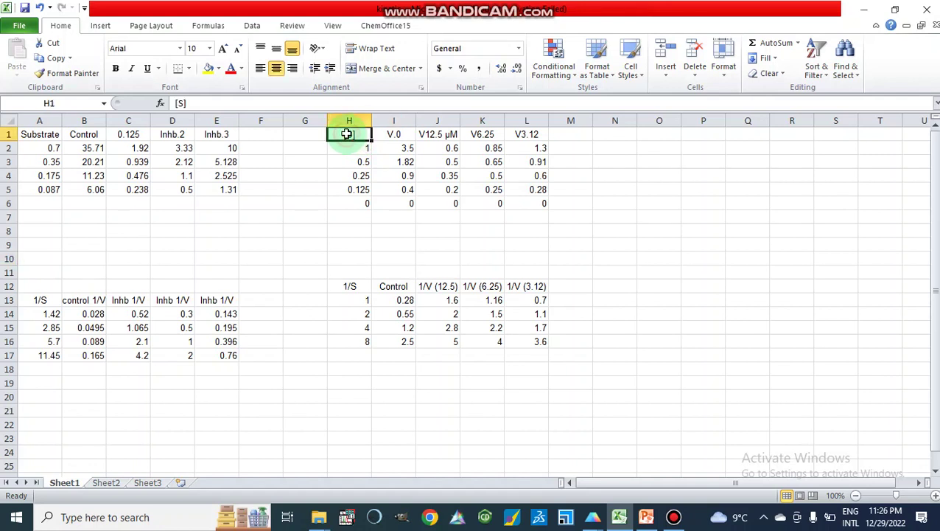
click(354, 287)
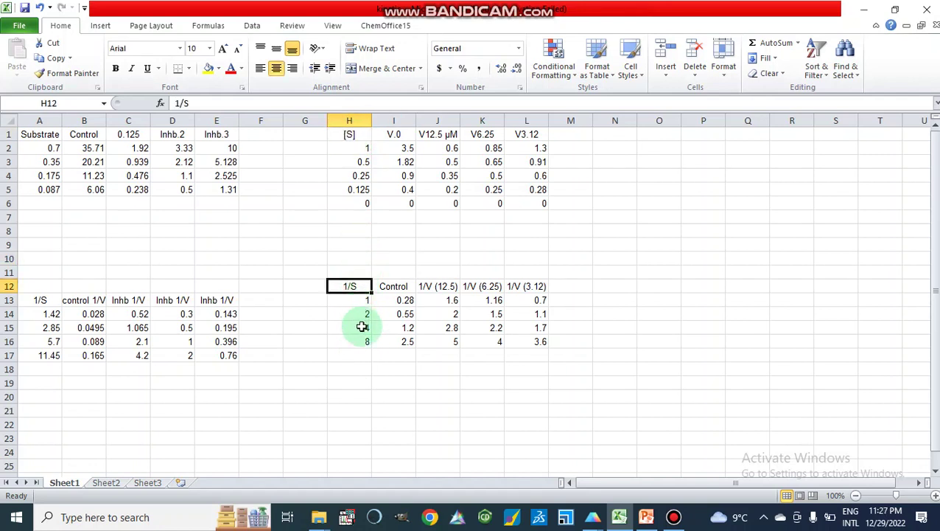
click(400, 135)
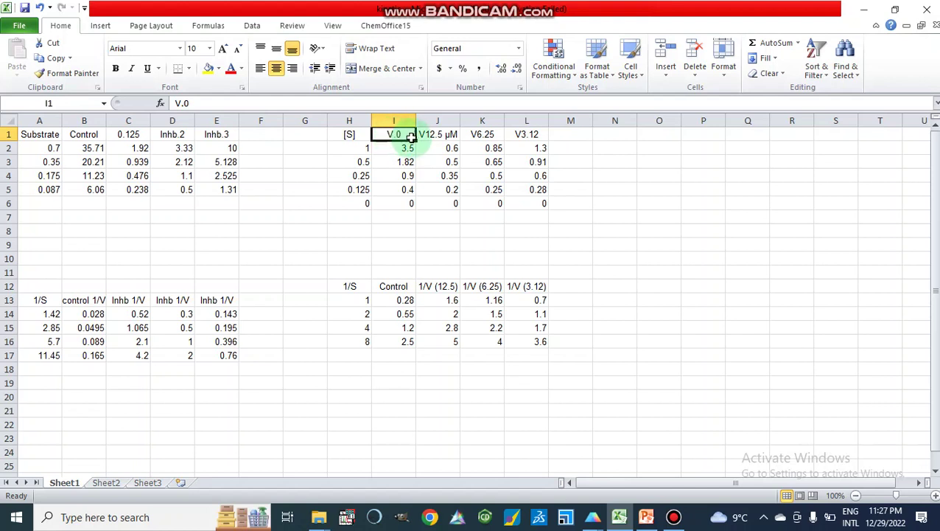
click(402, 134)
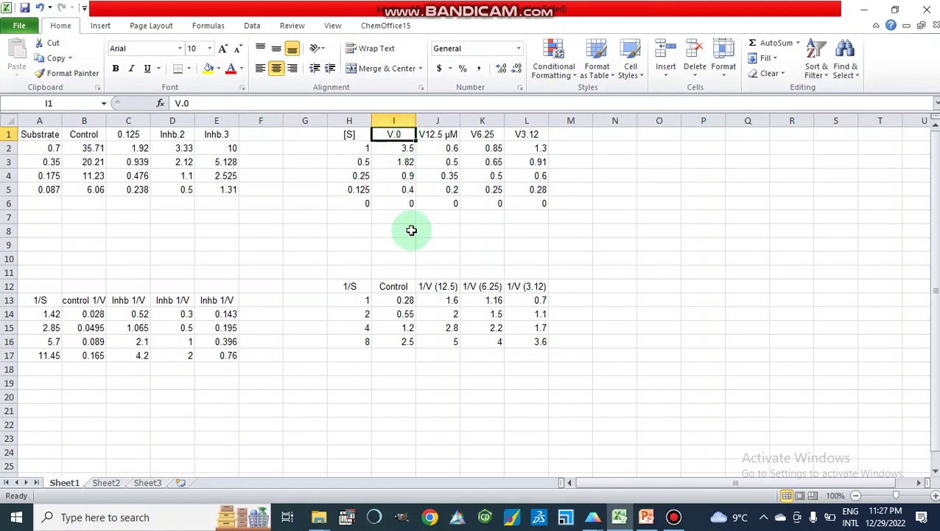
click(397, 286)
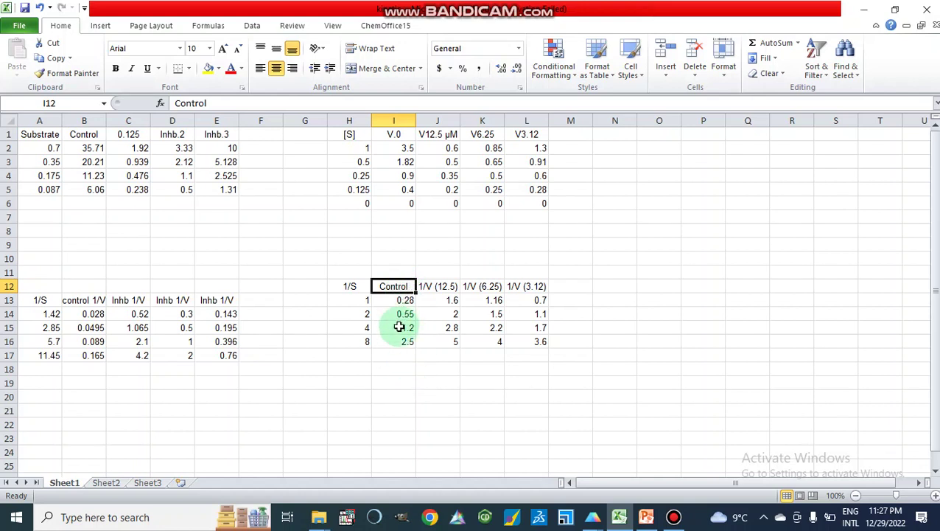
click(433, 136)
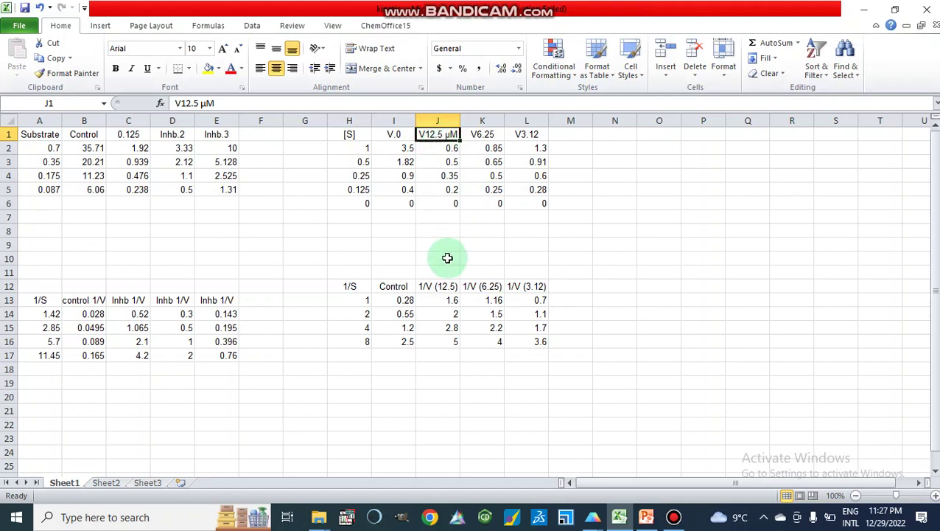
click(444, 288)
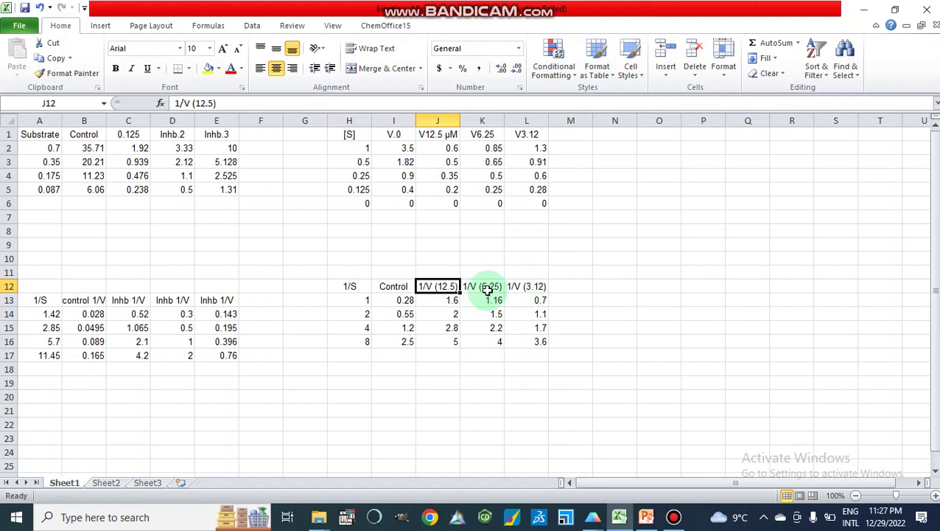
- Copy the reciprocal table in H12:L16, including the 1/S, Control and 1/V headings
click(346, 287)
drag(347, 287, 534, 343)
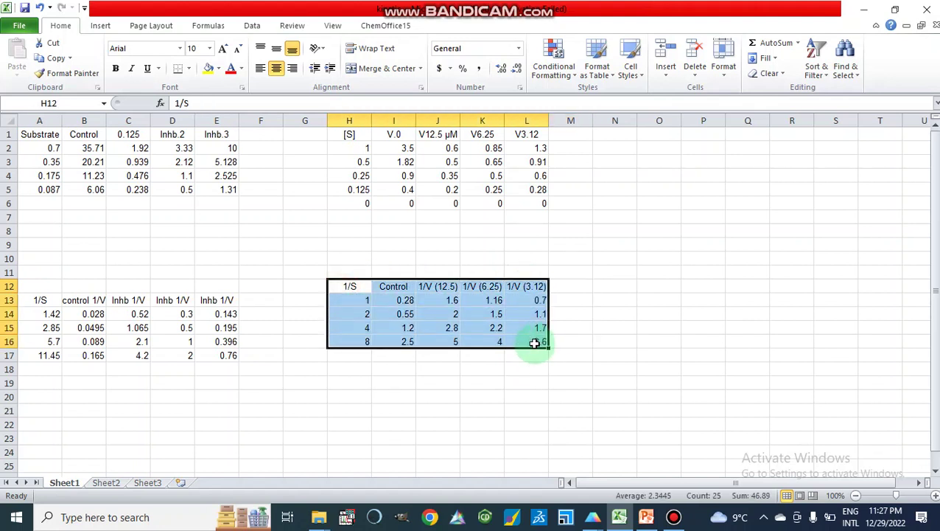
right_click(476, 315)
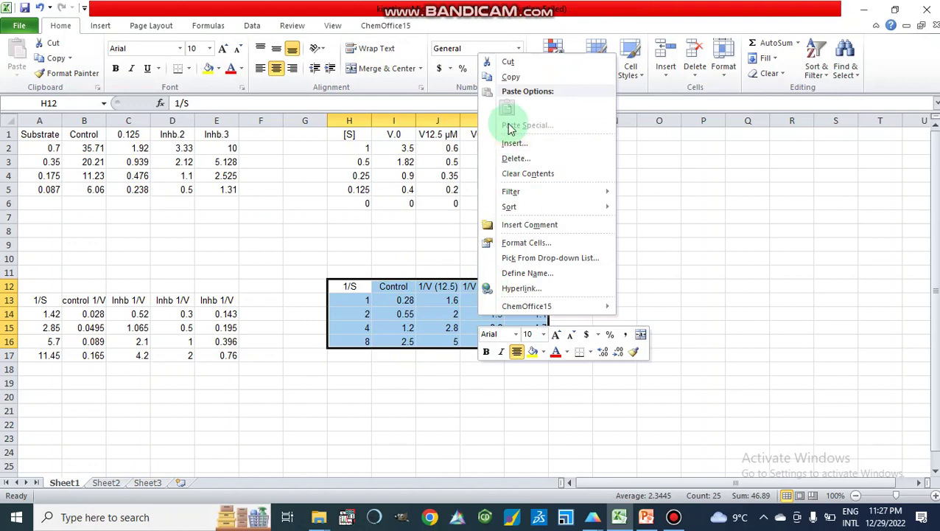
click(510, 78)
click(558, 357)
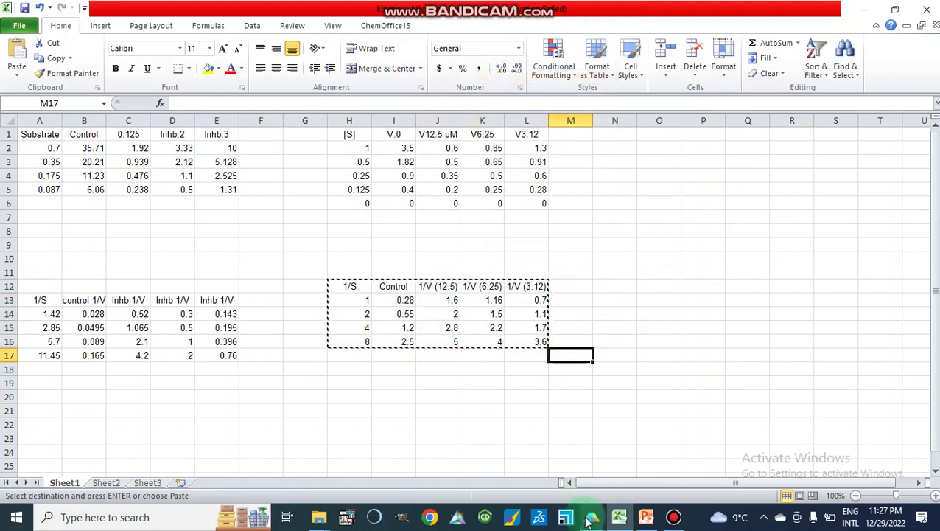
- Switch to the Project2 window of GraphPad Prism and check the 1/S column in its Data 1 table
mouse_move(588, 520)
mouse_move(536, 467)
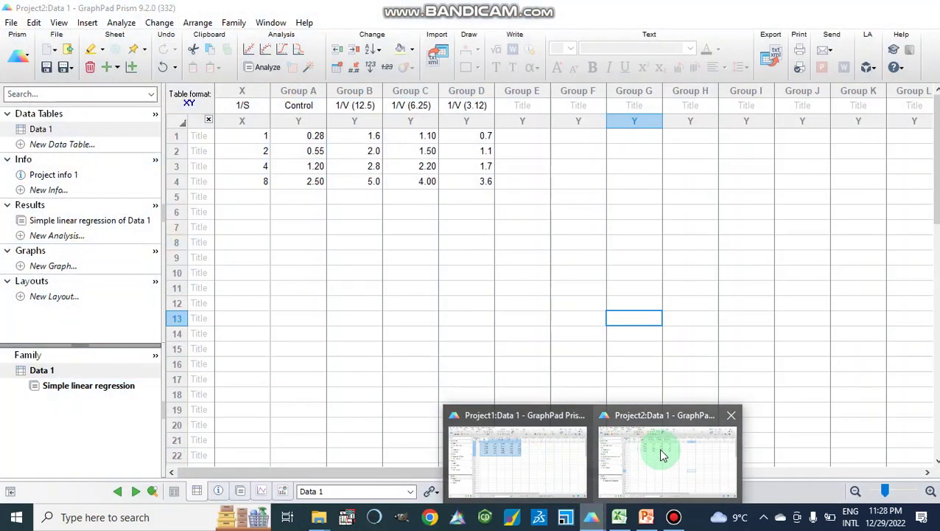
click(660, 451)
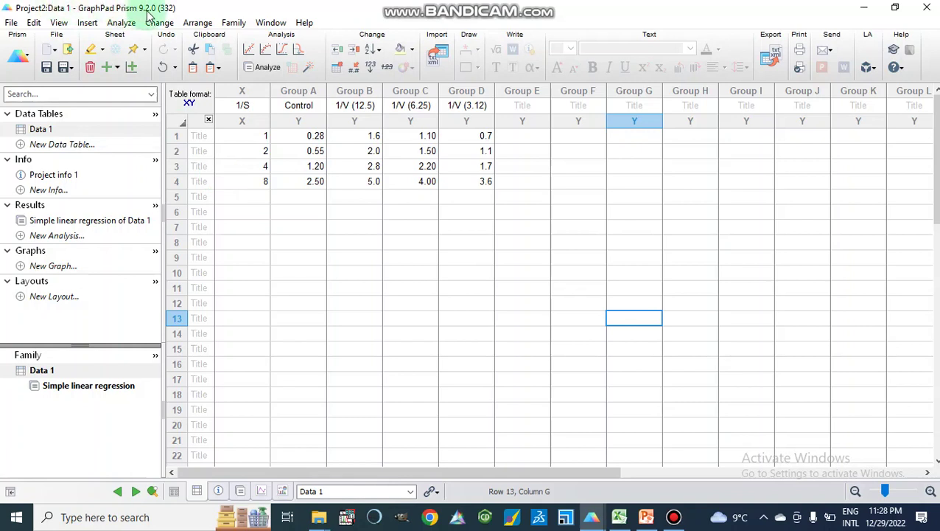
double_click(259, 111)
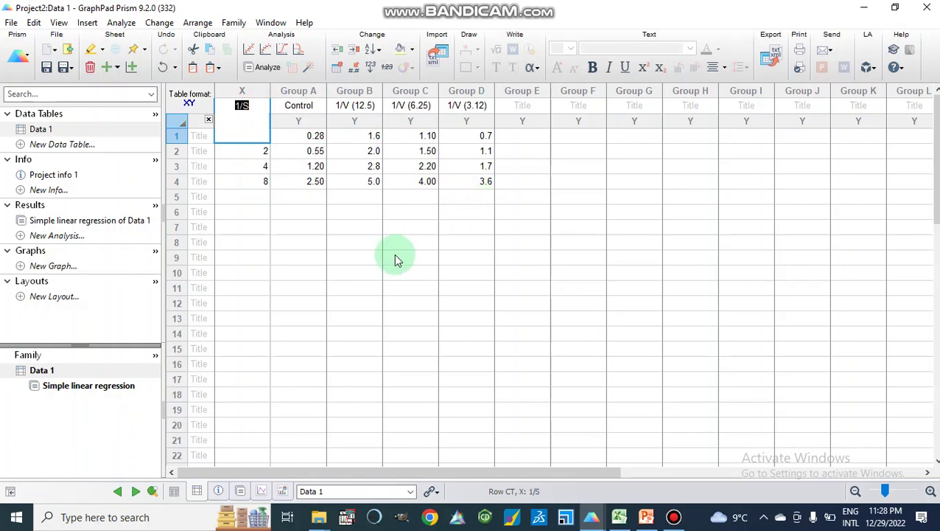
click(261, 212)
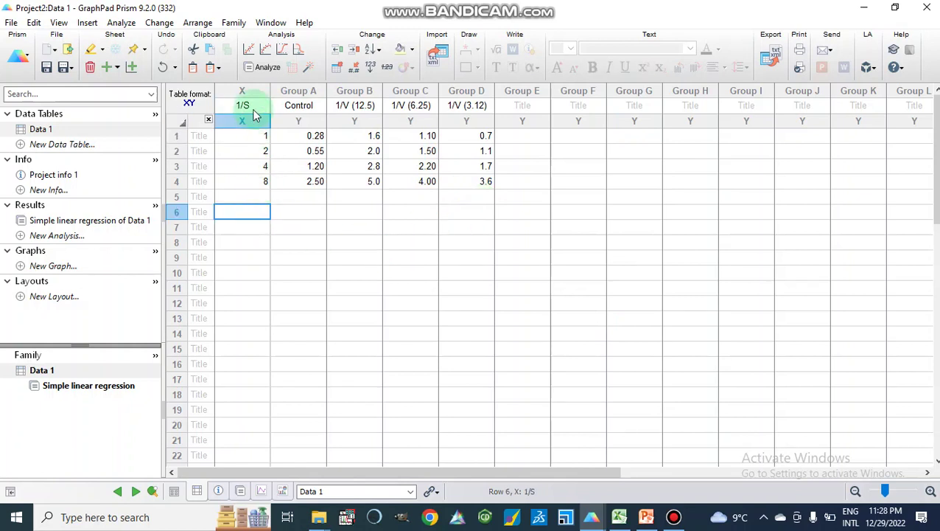
drag(262, 93, 481, 154)
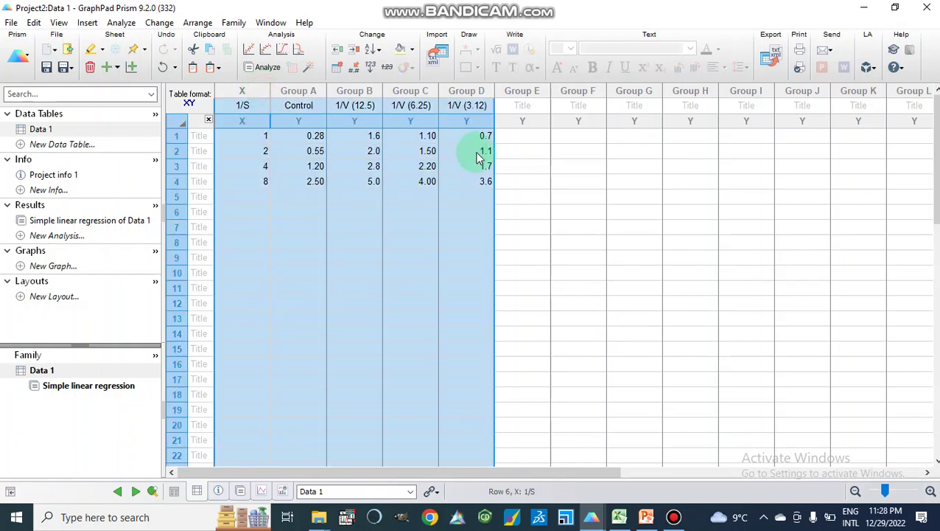
right_click(336, 104)
mouse_move(476, 147)
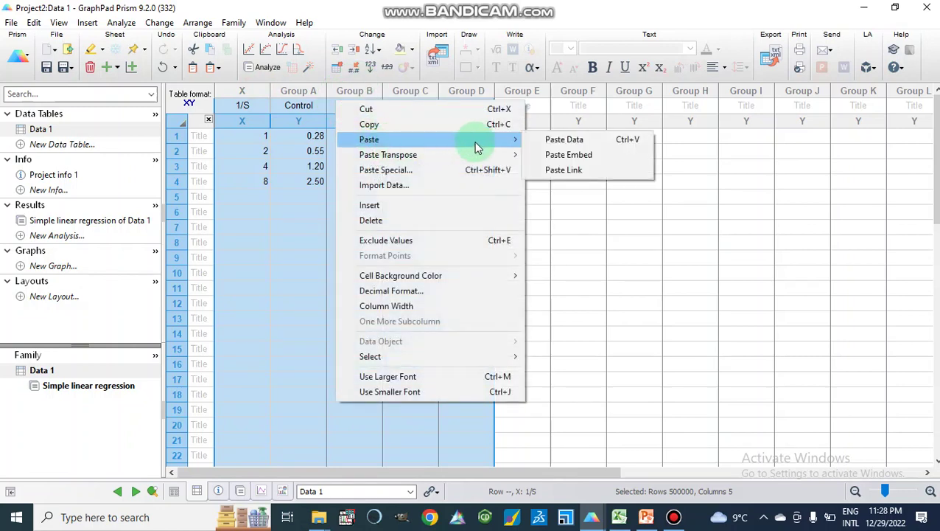
click(550, 140)
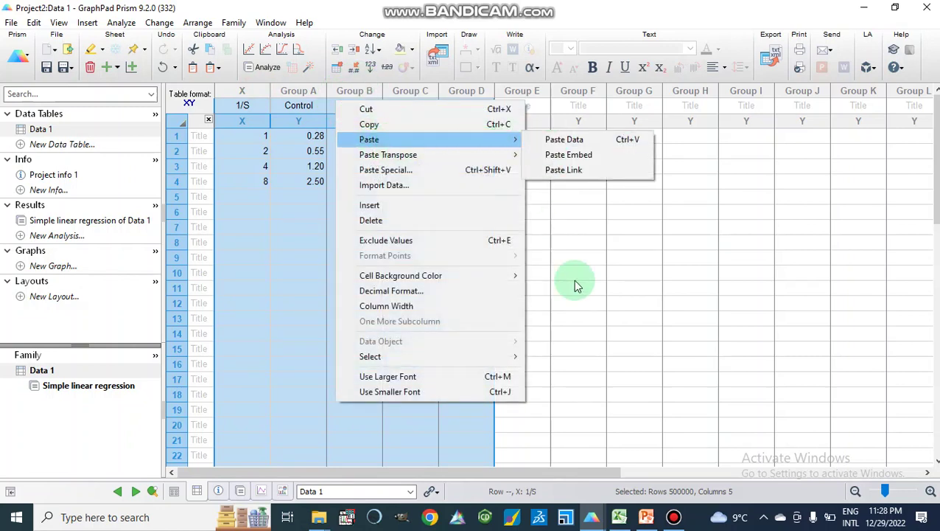
click(573, 274)
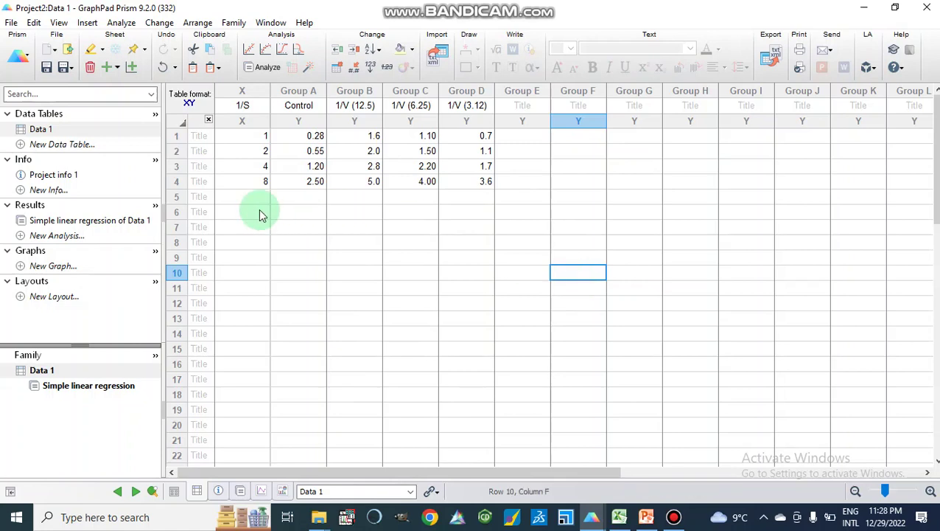
click(11, 23)
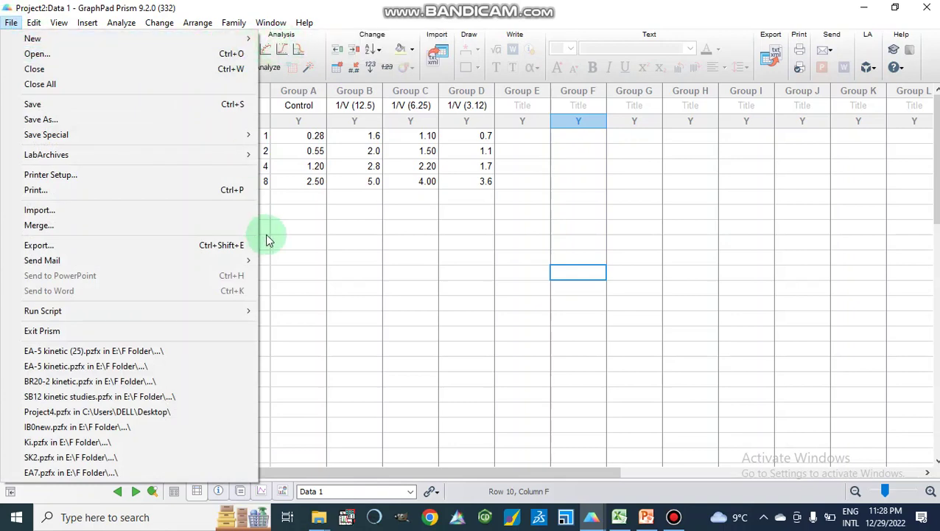
click(289, 233)
- Select the 1/S through 1/V (3.12) columns of the Data 1 table and run a simple linear regression on all four data sets
click(62, 137)
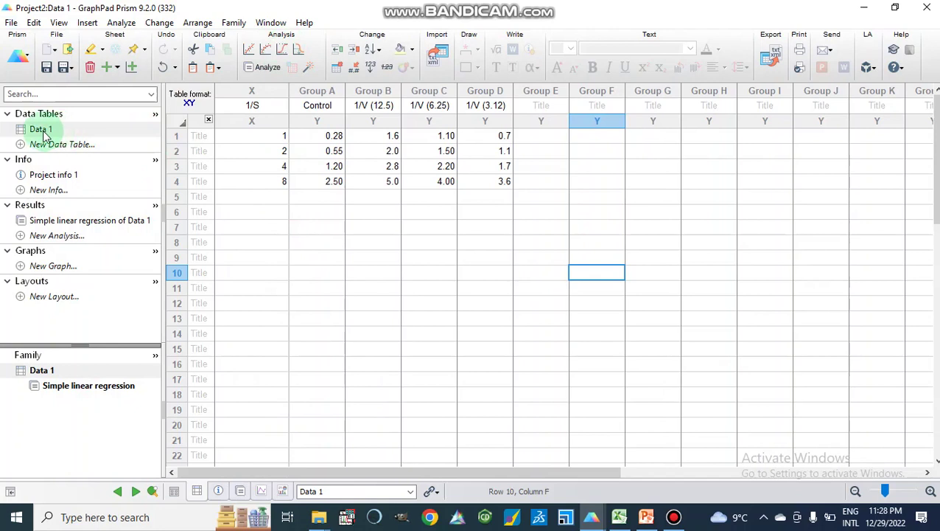
click(41, 130)
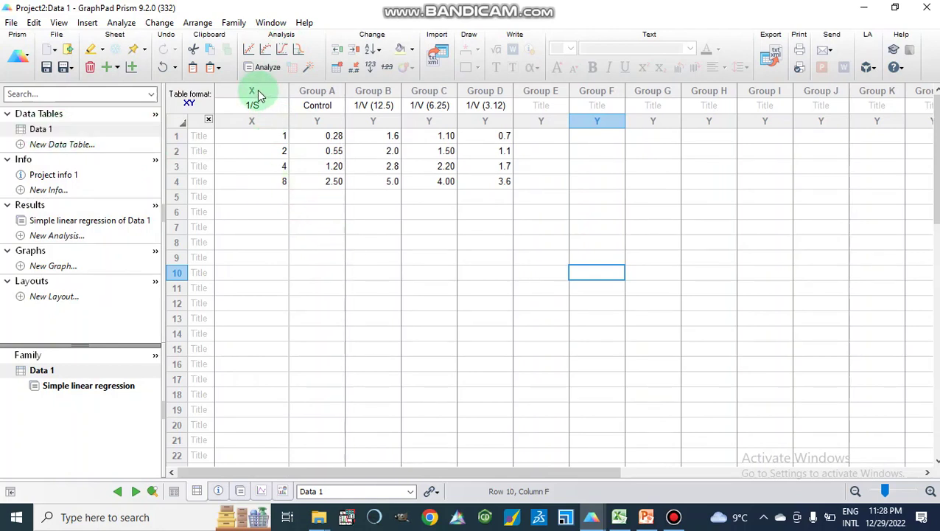
drag(258, 95, 487, 151)
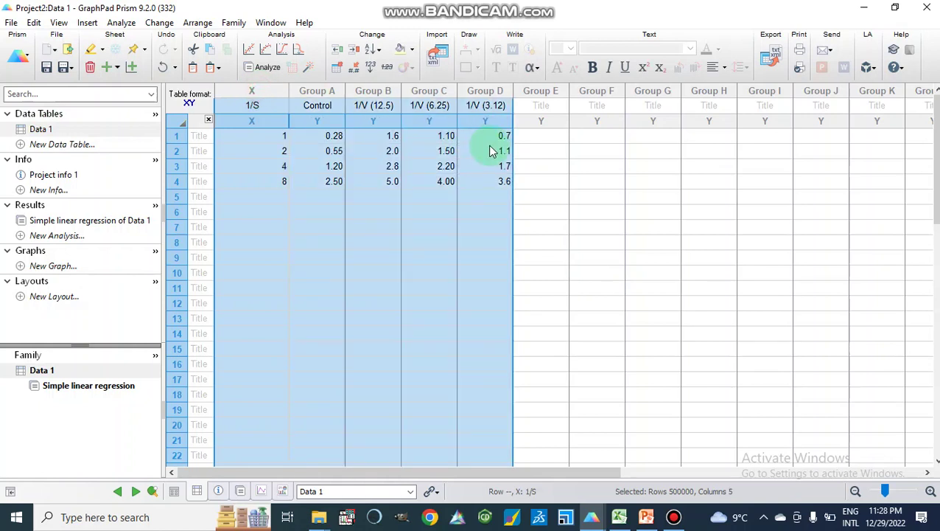
click(322, 131)
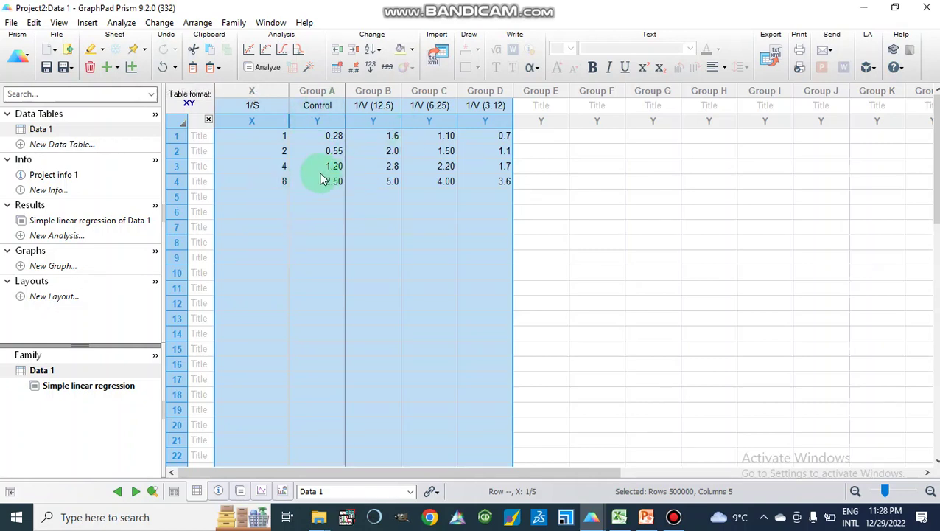
click(133, 25)
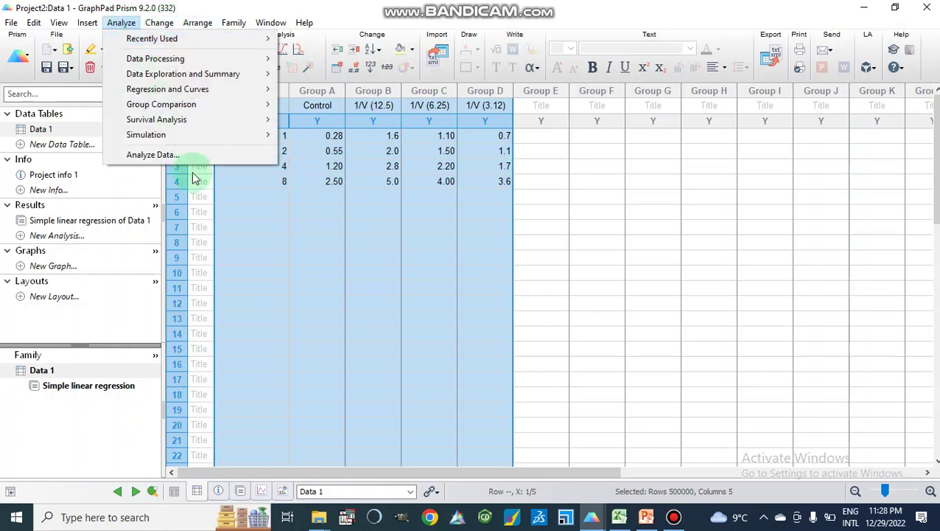
click(151, 155)
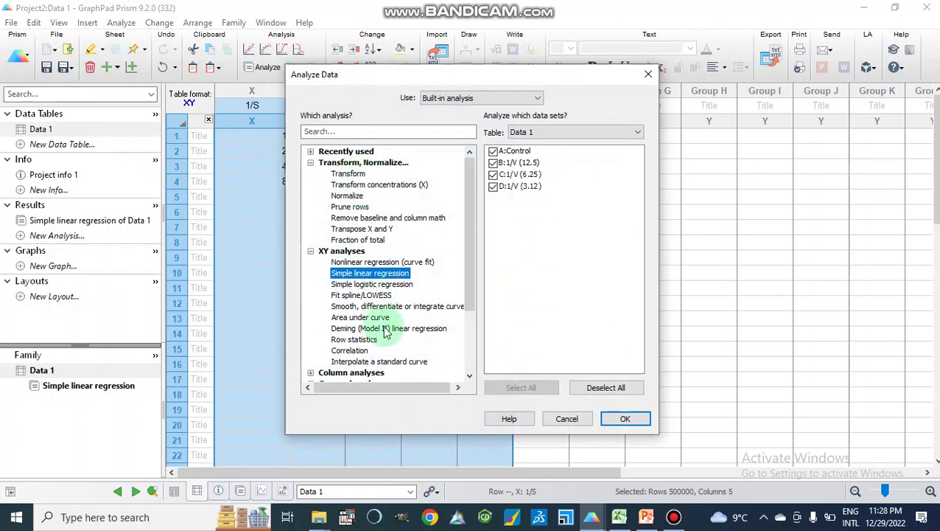
scroll(385, 332, down, 3)
scroll(385, 332, up, 2)
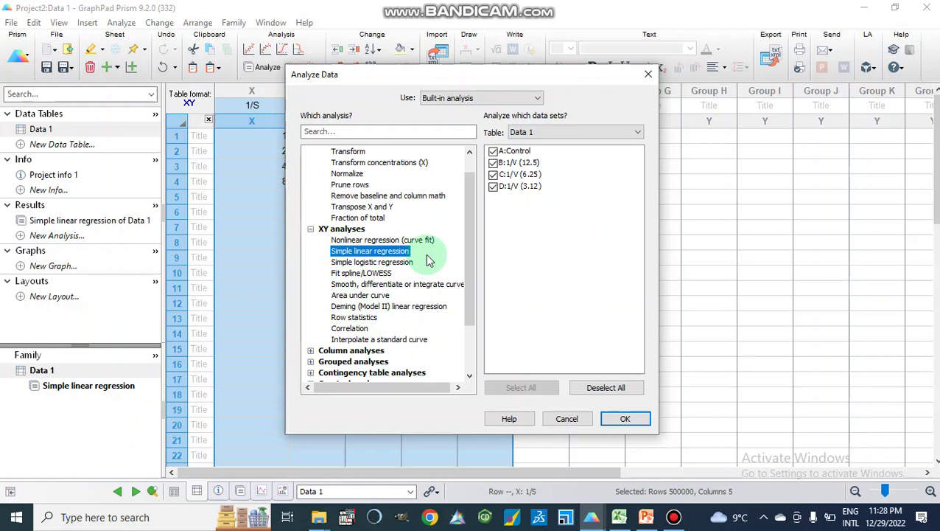
click(619, 419)
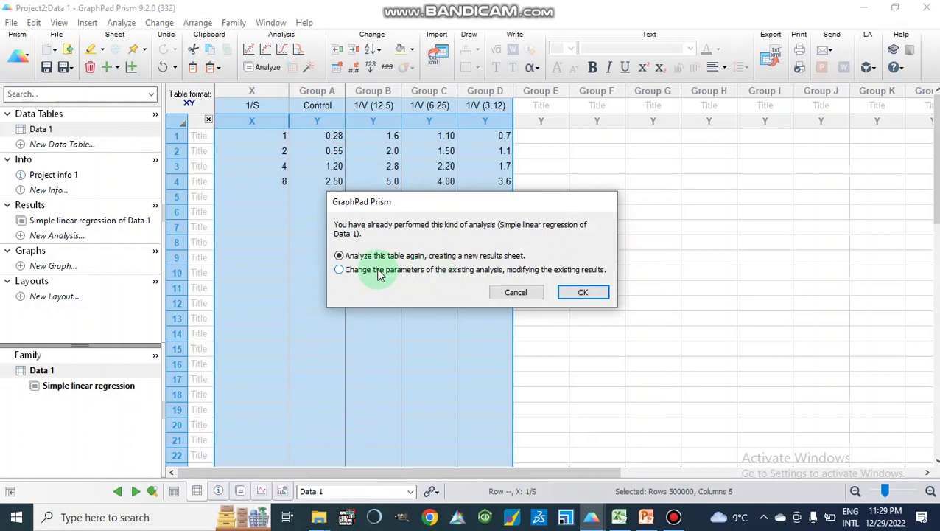
- Change the parameters of the existing simple linear regression so the regression line starts at X = -2
click(341, 270)
click(579, 292)
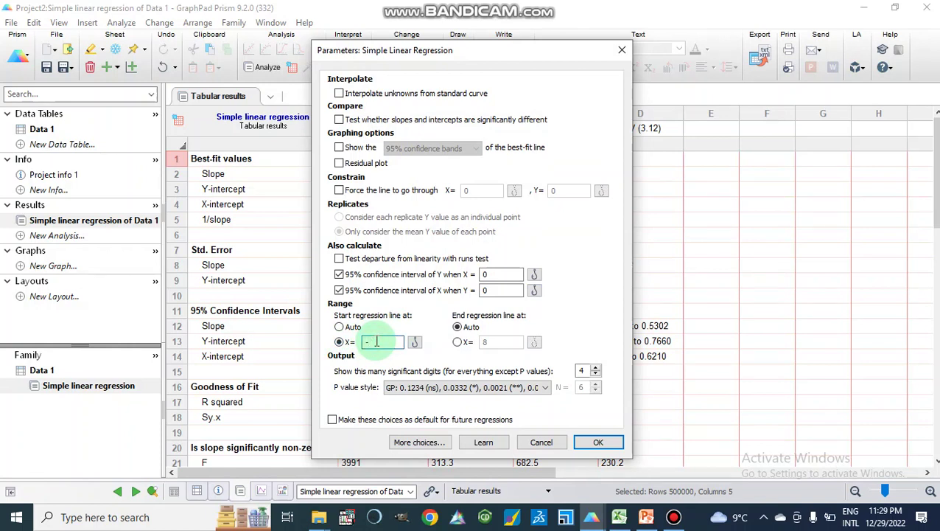
text(4)
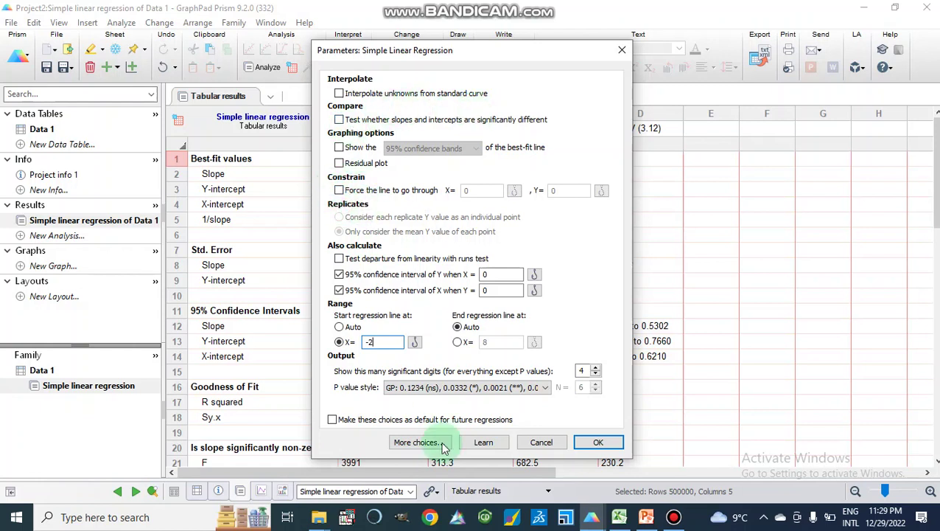
click(598, 444)
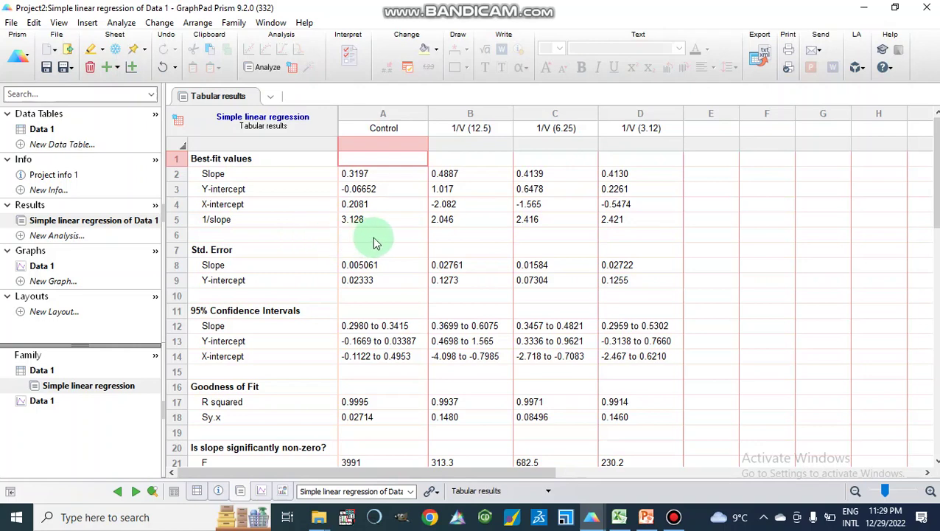
- Open the Data 1 graph and compare its regression lines and legend entries with the Data 1 table columns
click(41, 268)
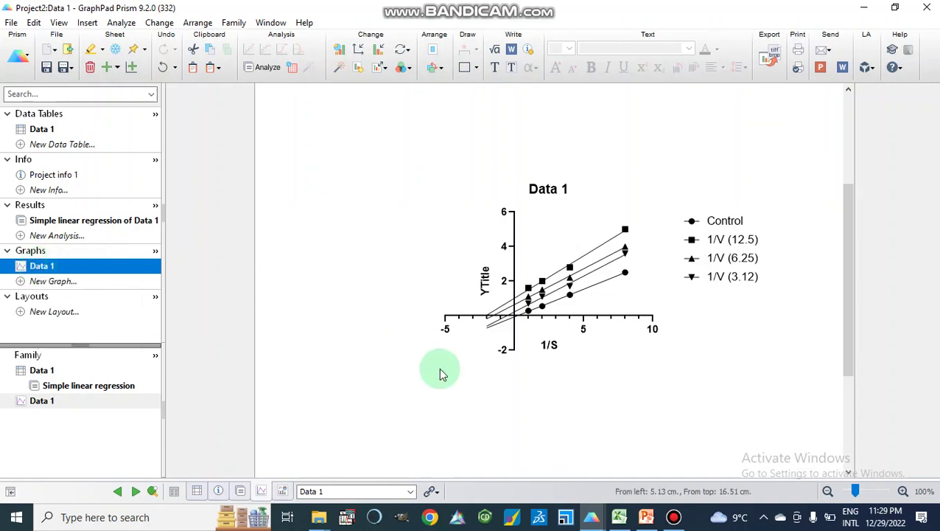
click(621, 370)
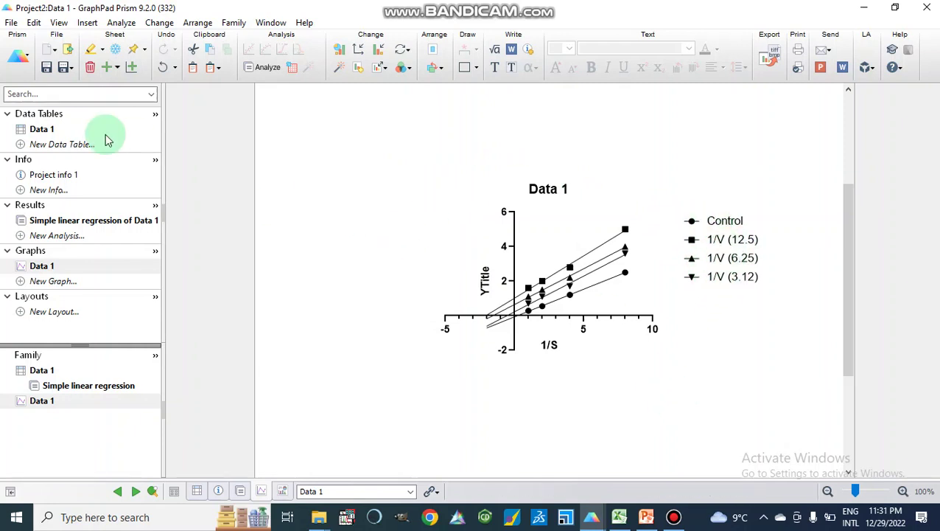
click(42, 131)
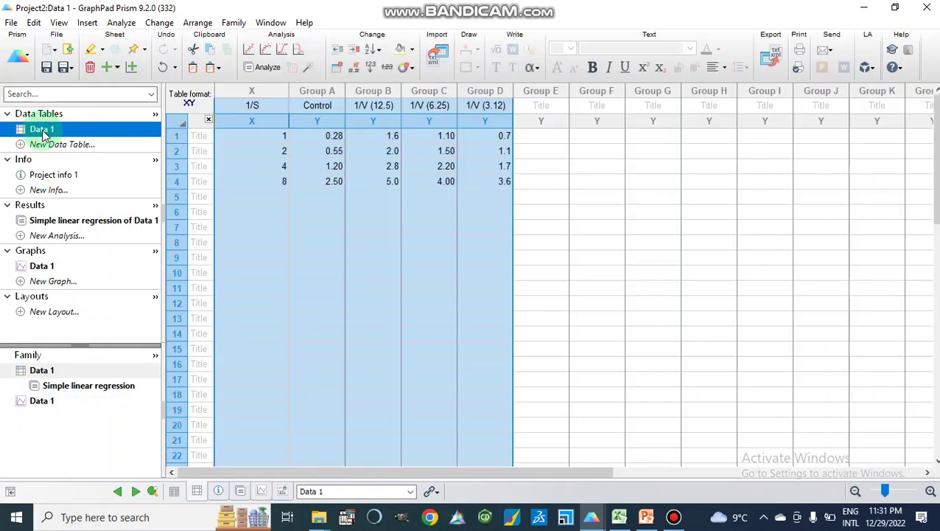
click(183, 121)
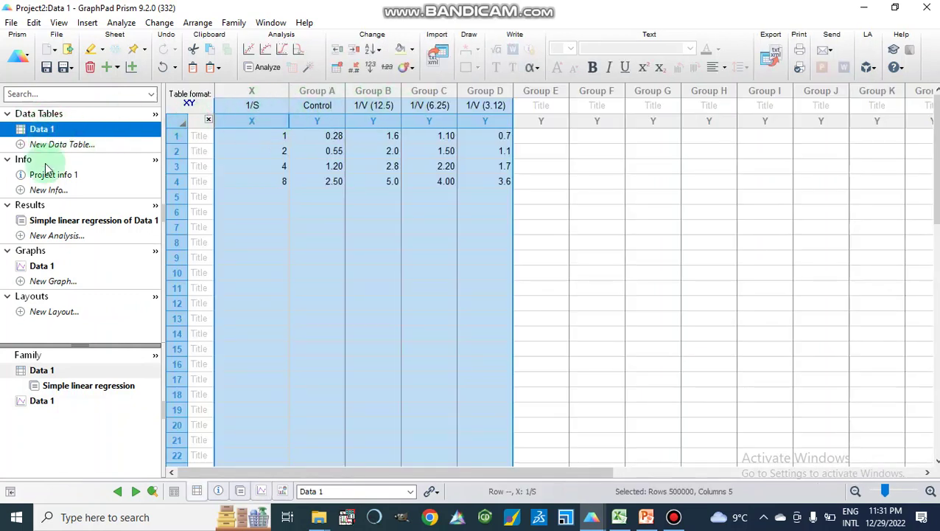
click(40, 266)
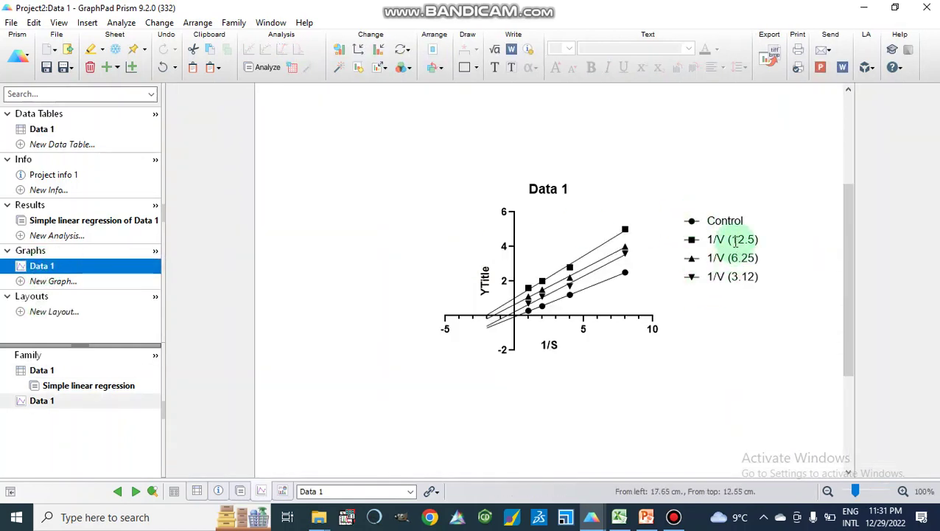
double_click(735, 239)
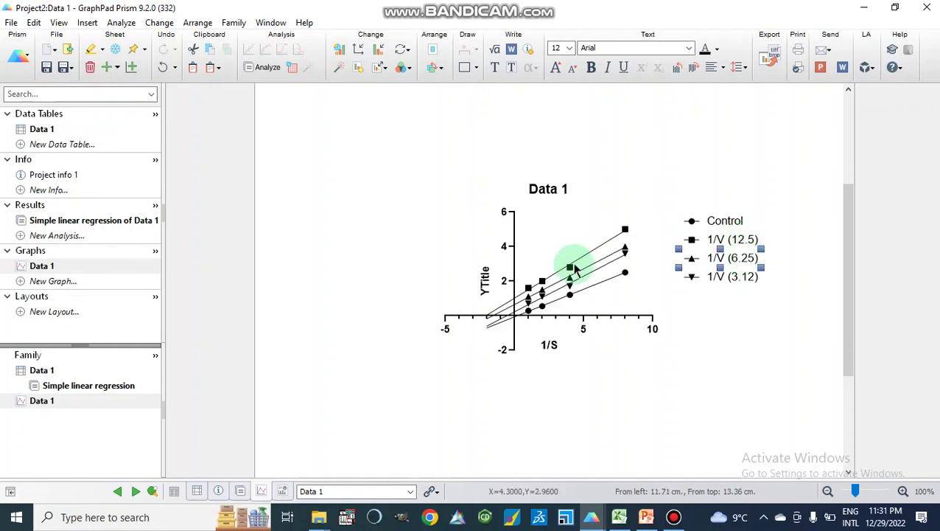
click(569, 422)
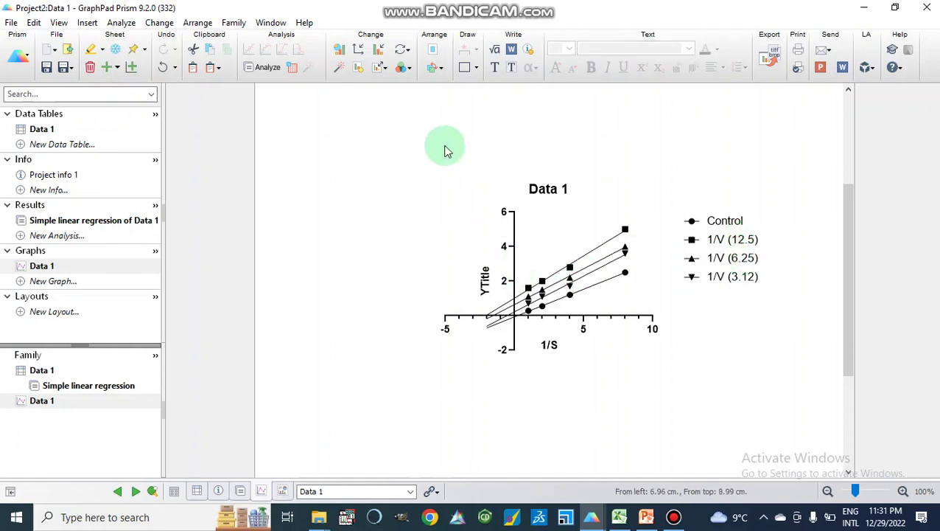
- Set the graph's Y-axis title to "1/V (mU/min.)"
double_click(549, 191)
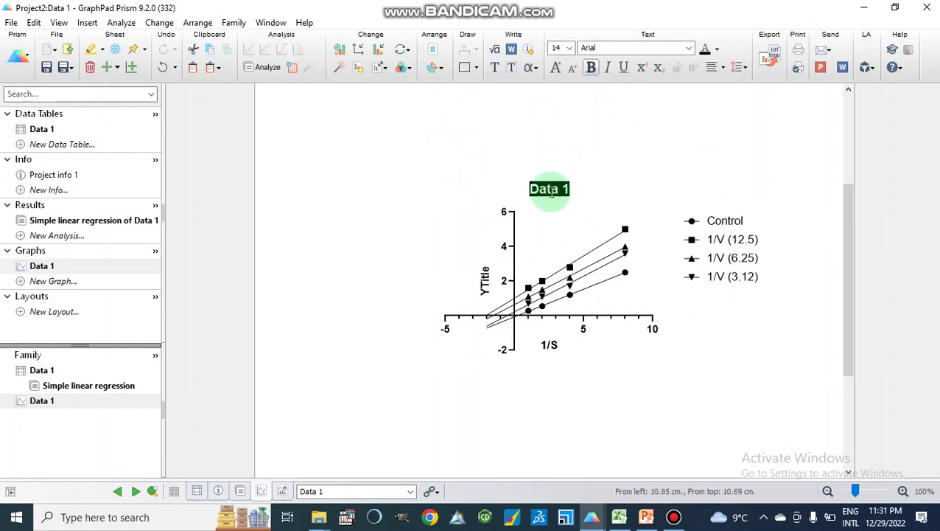
click(486, 283)
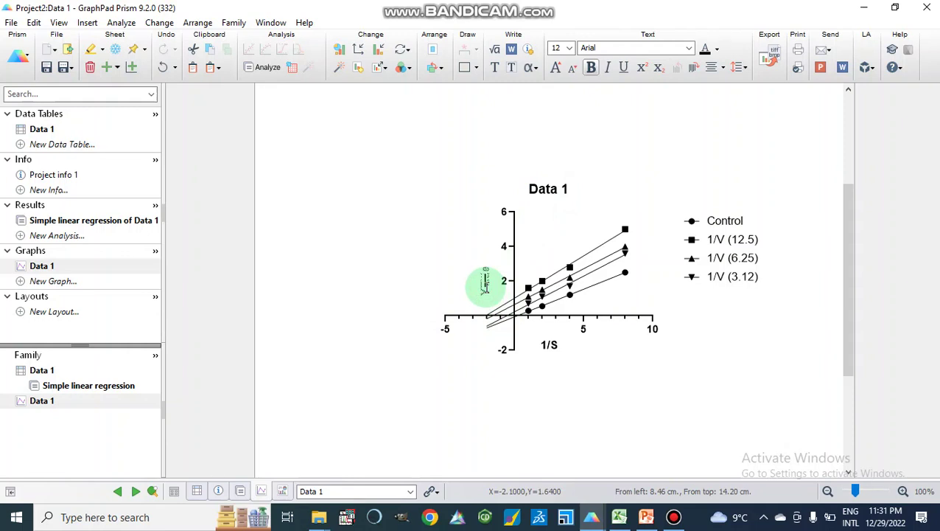
text(1/V (mU/min.)
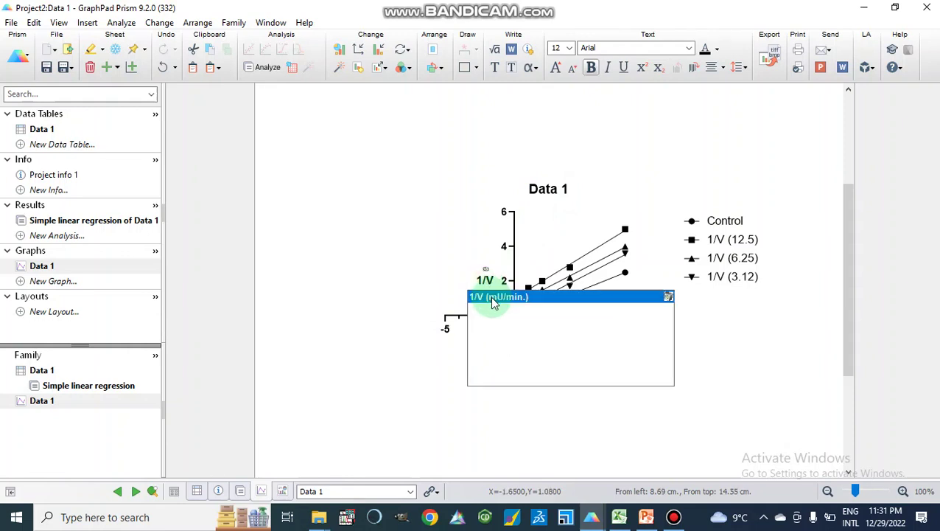
click(492, 297)
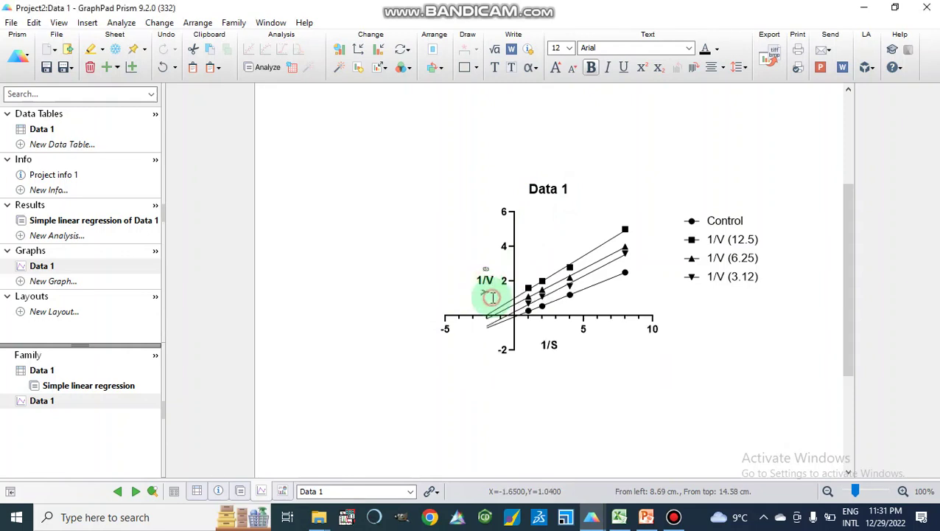
click(417, 200)
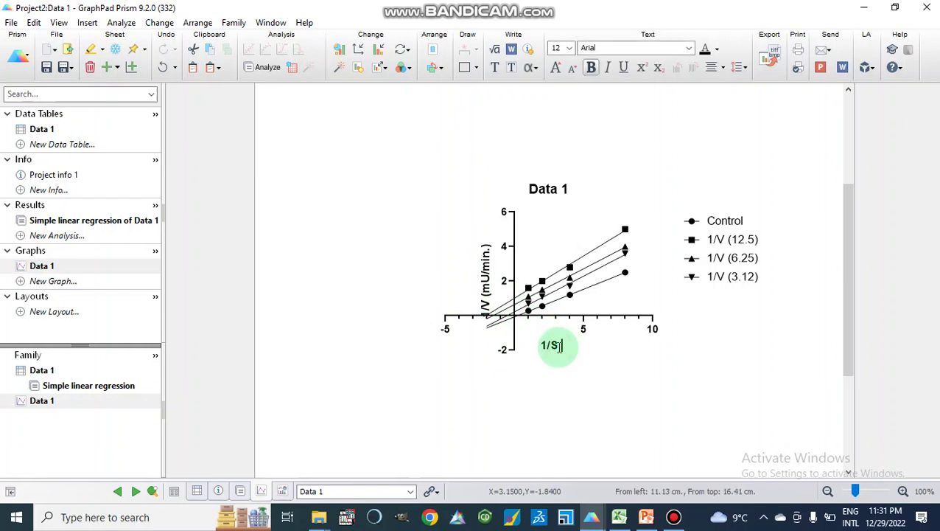
- Look through the Greek, math and European special characters available for insertion into the X-axis title
click(534, 67)
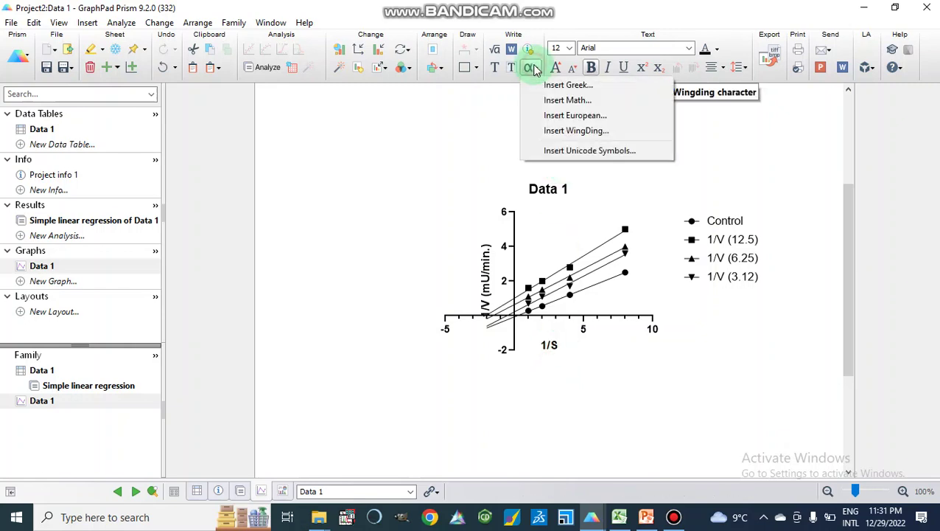
click(549, 102)
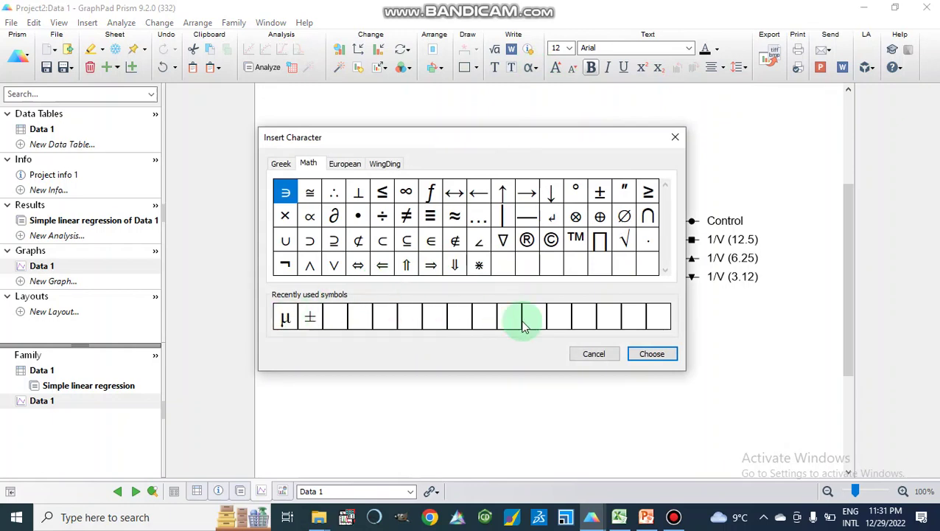
click(678, 139)
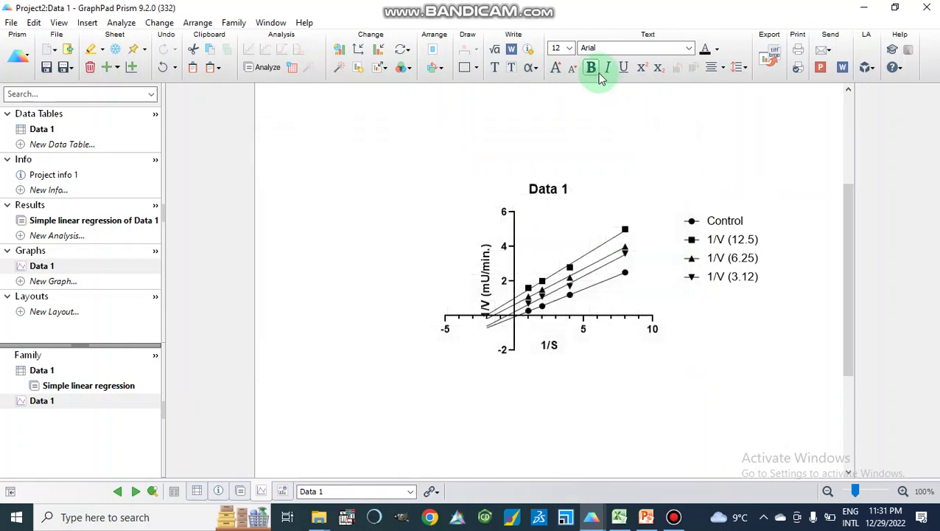
click(538, 67)
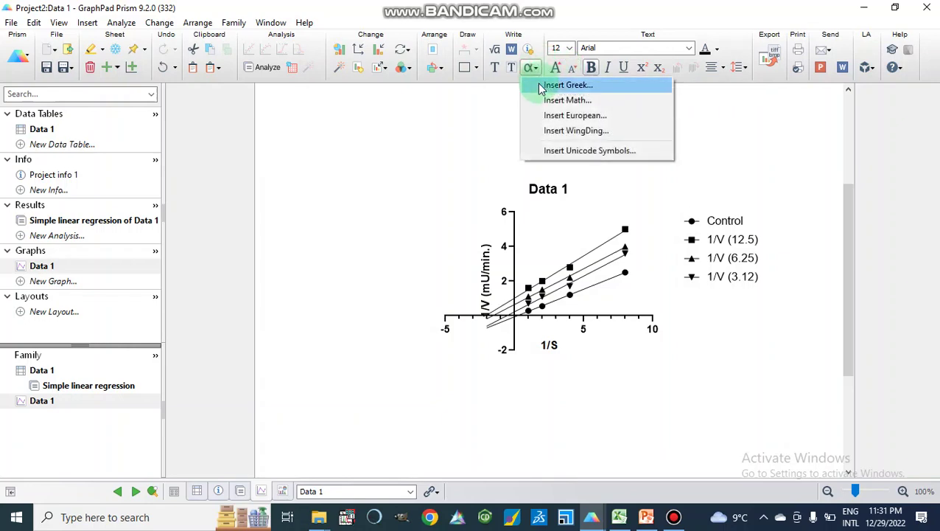
click(564, 85)
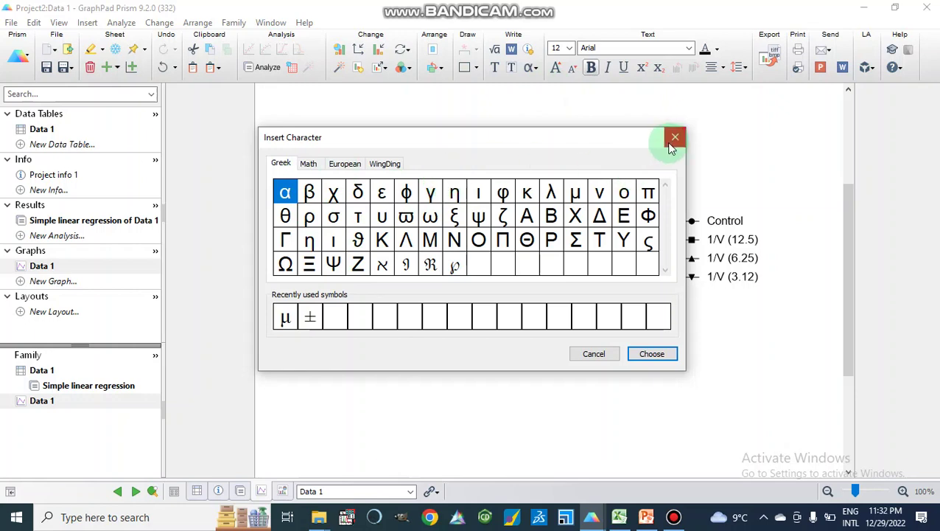
click(673, 141)
click(532, 67)
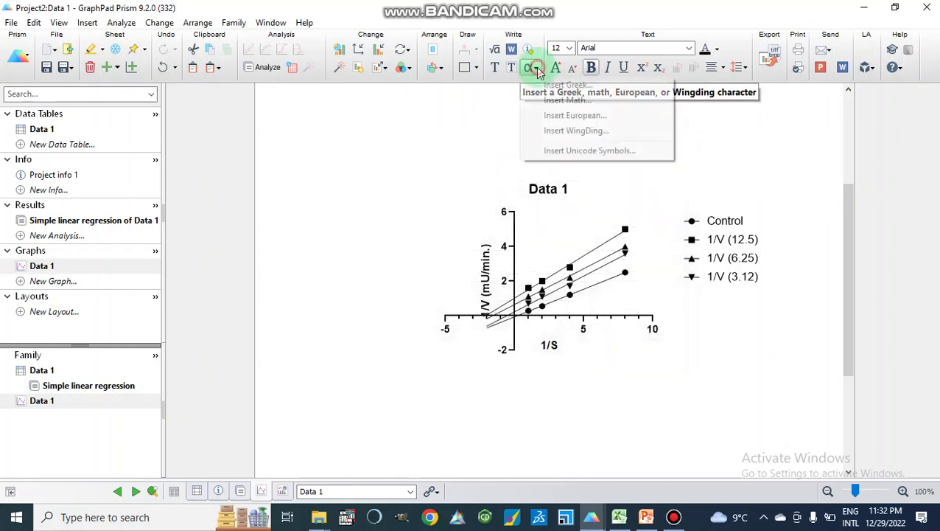
click(539, 101)
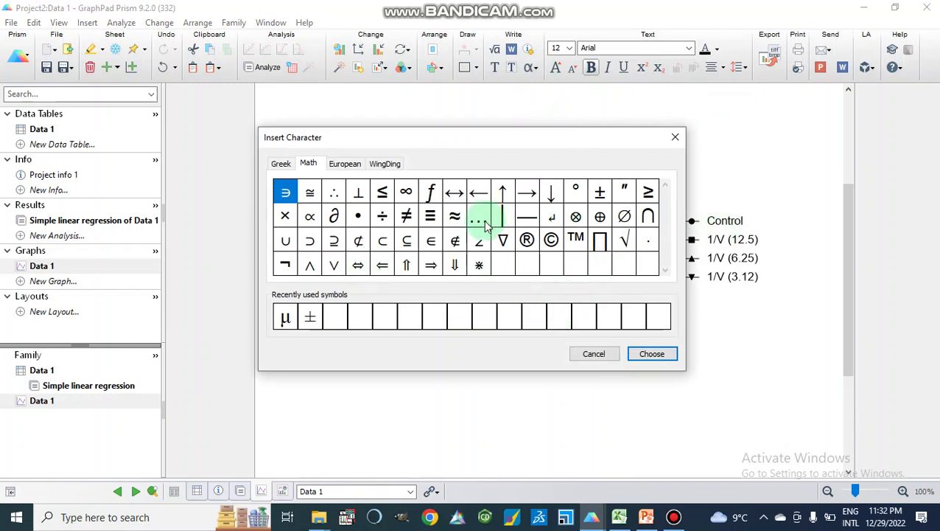
click(674, 139)
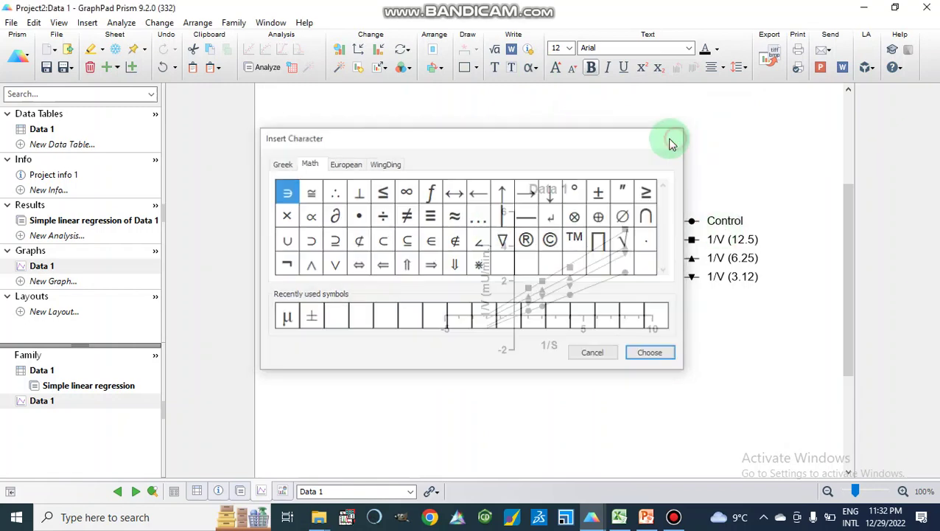
click(531, 68)
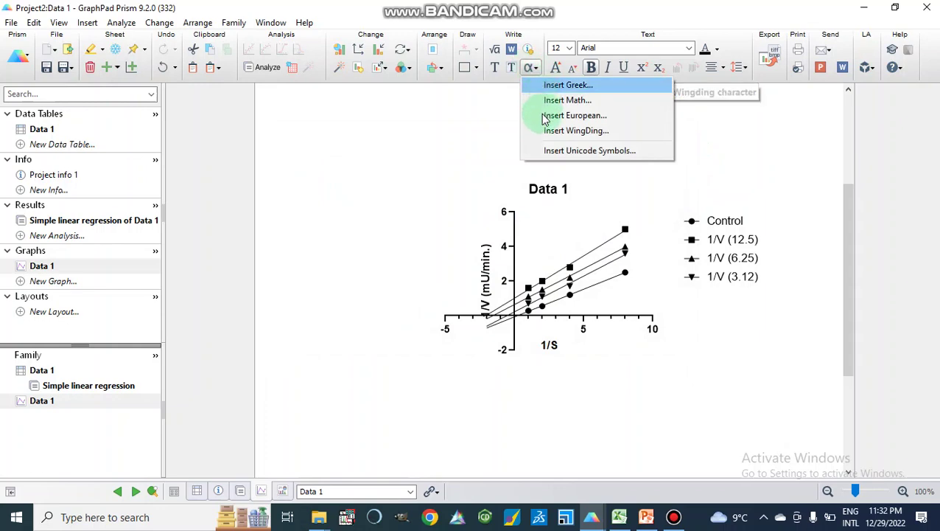
click(546, 116)
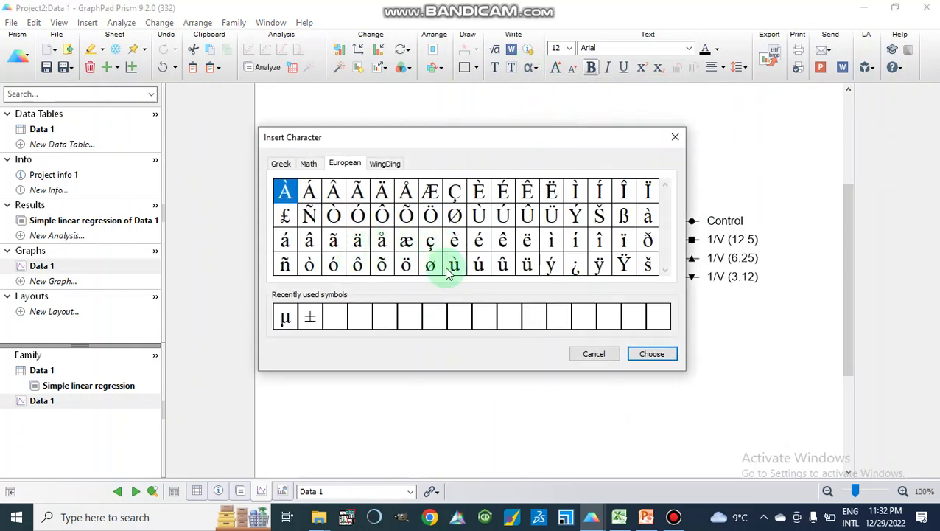
click(675, 138)
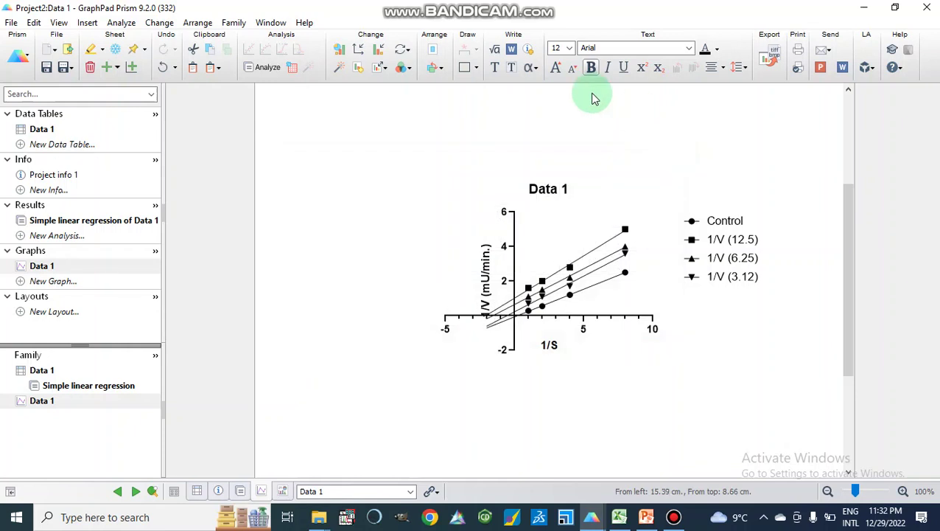
click(527, 69)
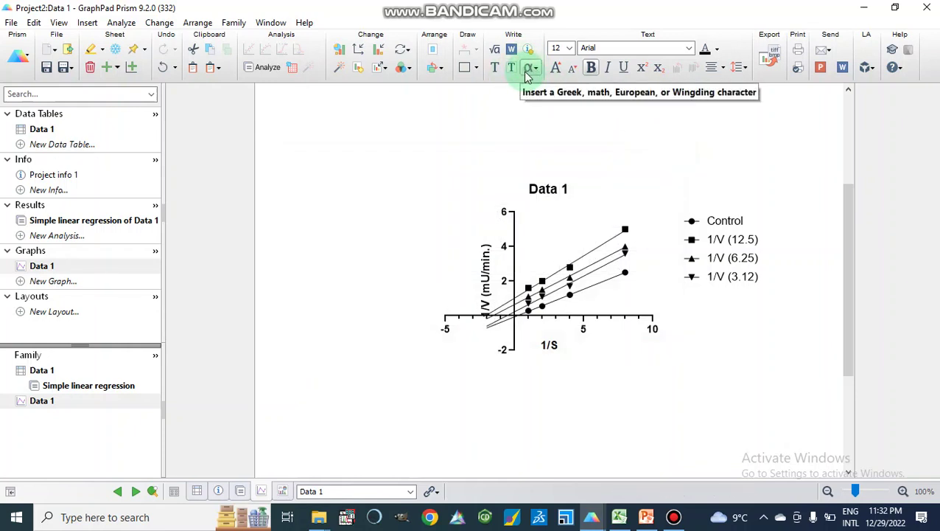
click(528, 72)
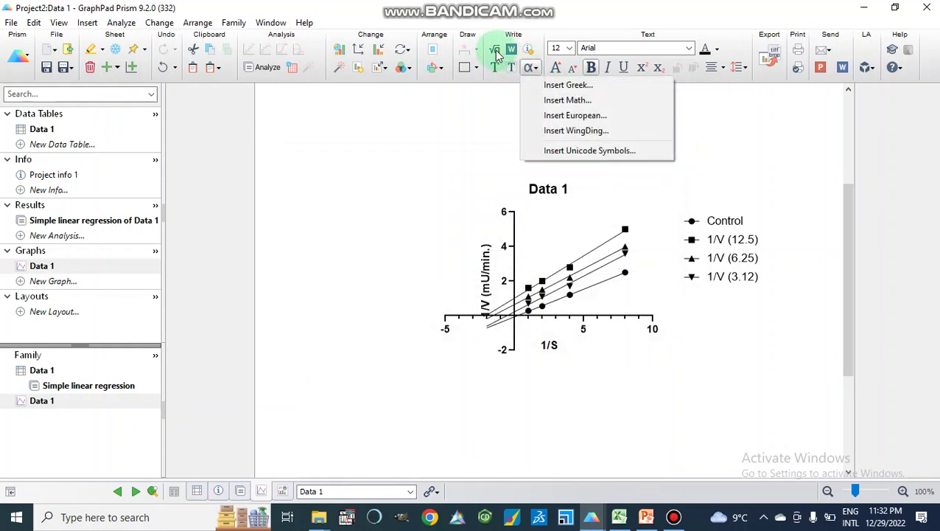
click(496, 52)
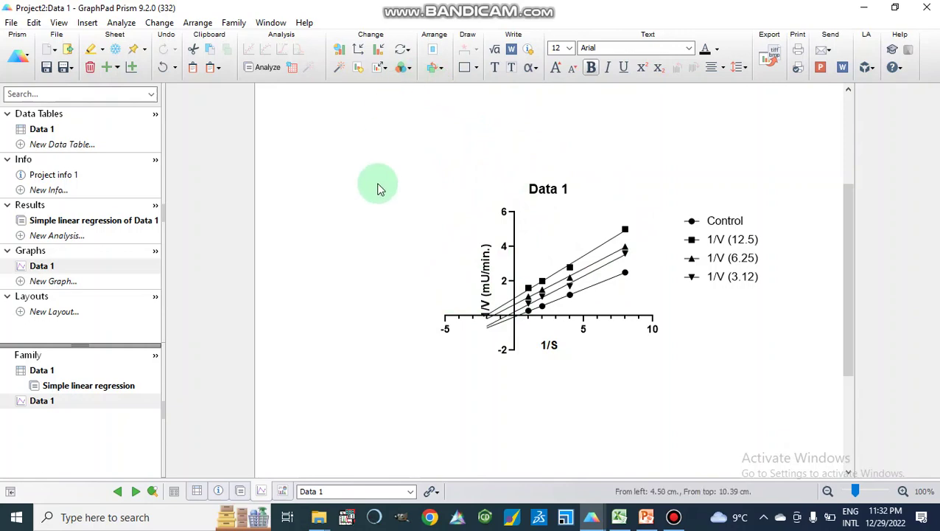
- Apply the Candy bright color scheme to the Data 1 graph
click(407, 68)
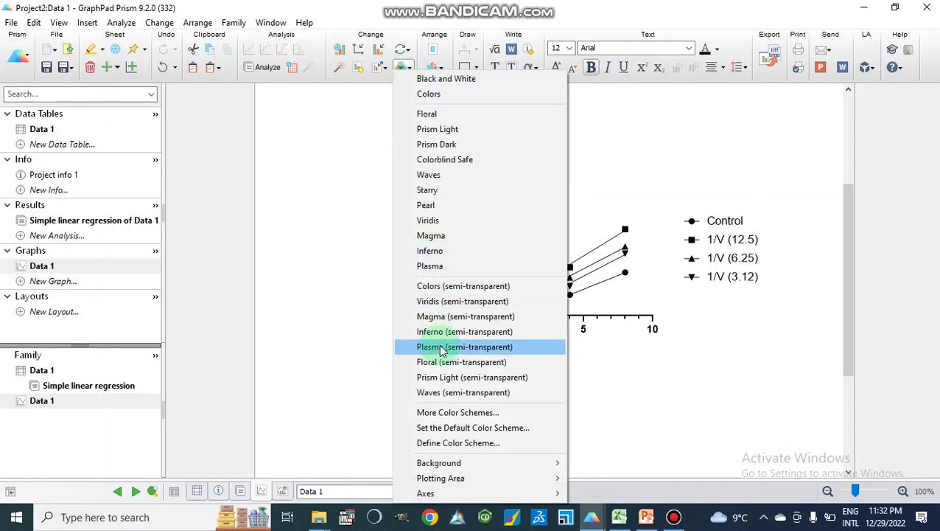
click(434, 413)
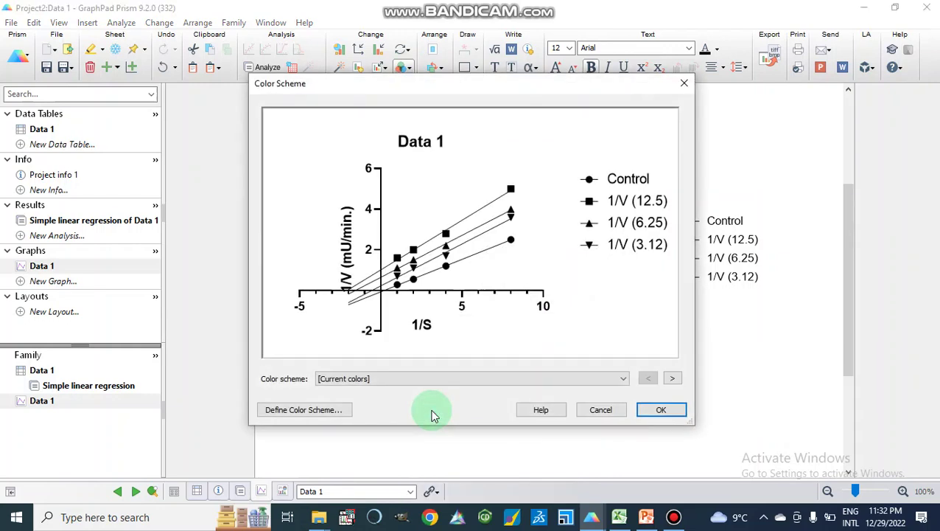
click(622, 379)
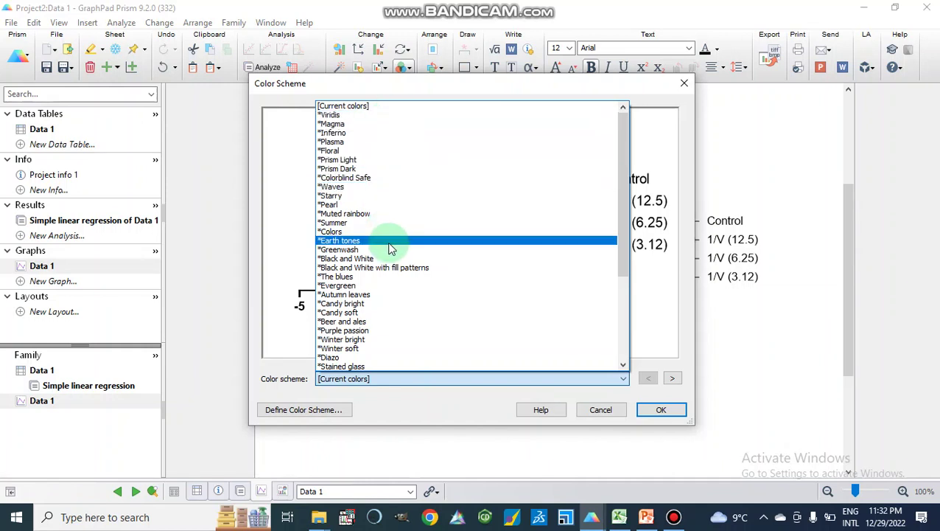
click(372, 303)
click(660, 412)
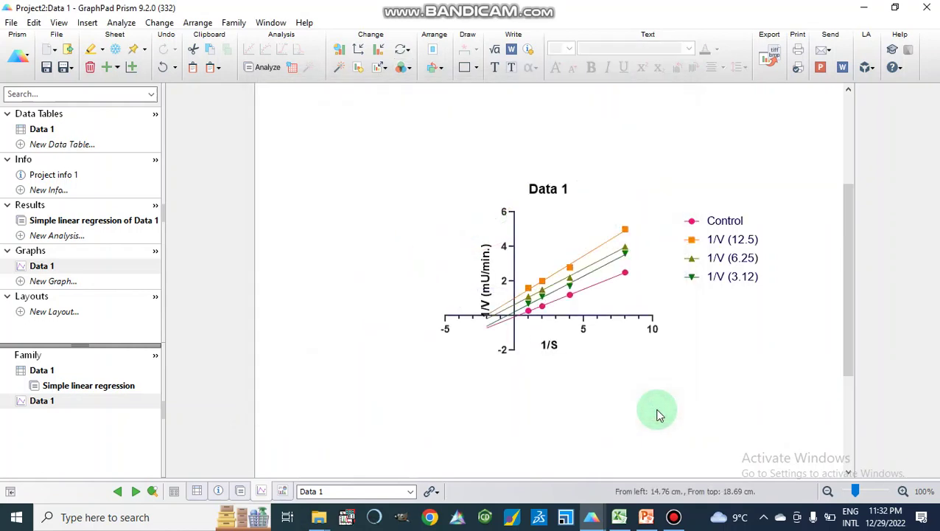
scroll(659, 415, up, 2)
scroll(659, 415, down, 1)
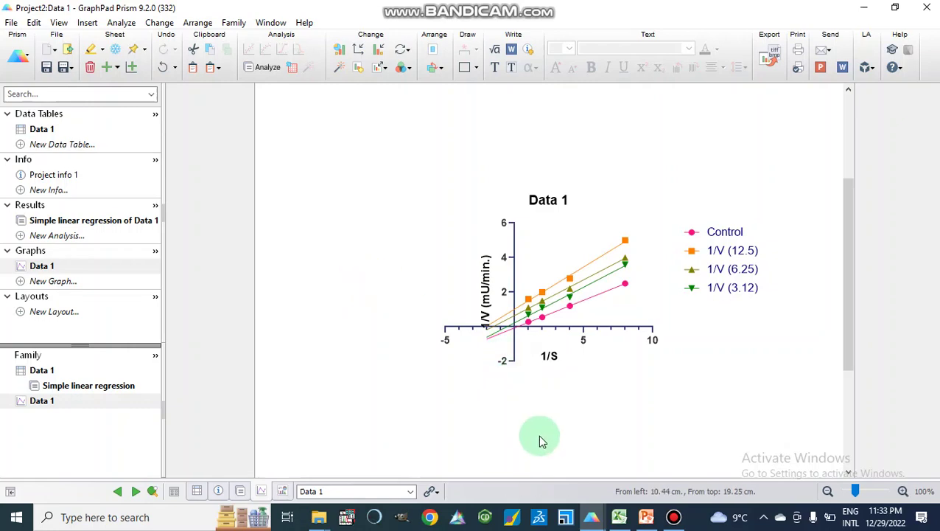
- Switch to the Excel workbook and copy the [S] and velocity table in H1:L6, including its headers
click(620, 518)
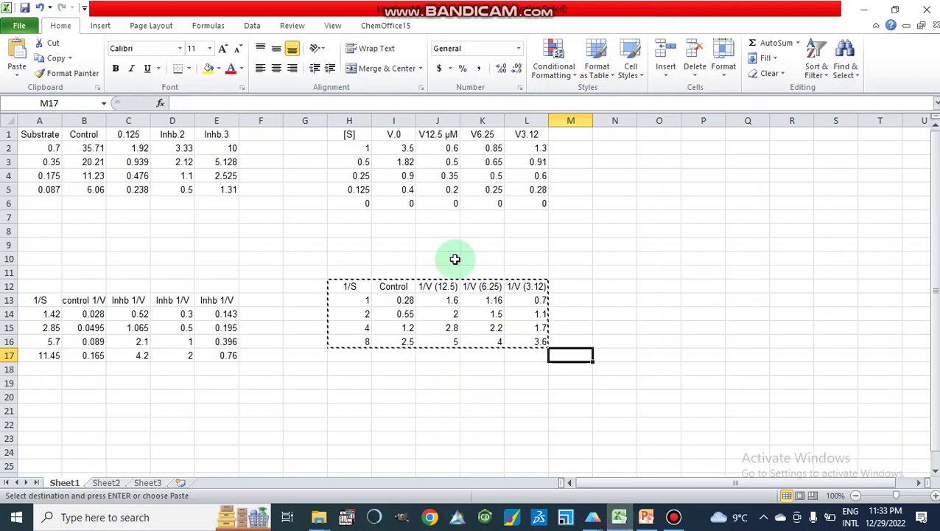
drag(349, 120, 530, 170)
click(603, 203)
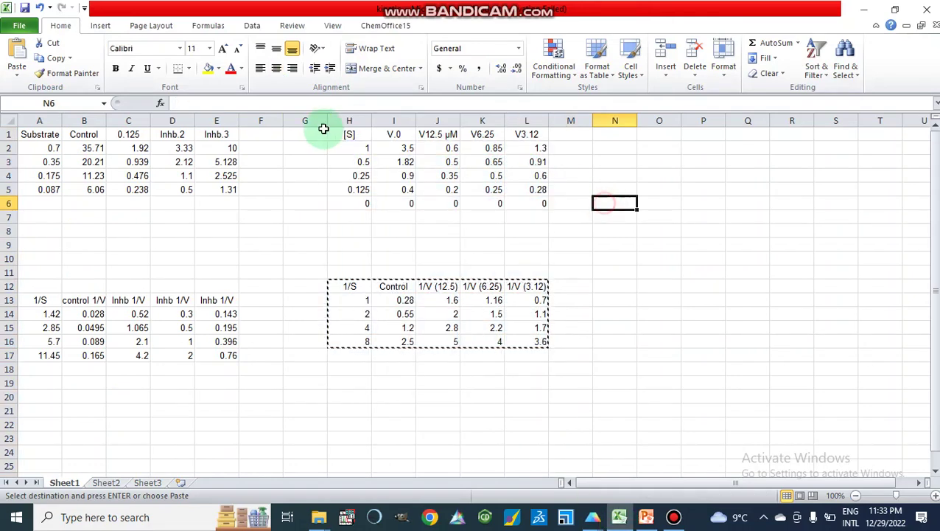
drag(362, 135, 531, 195)
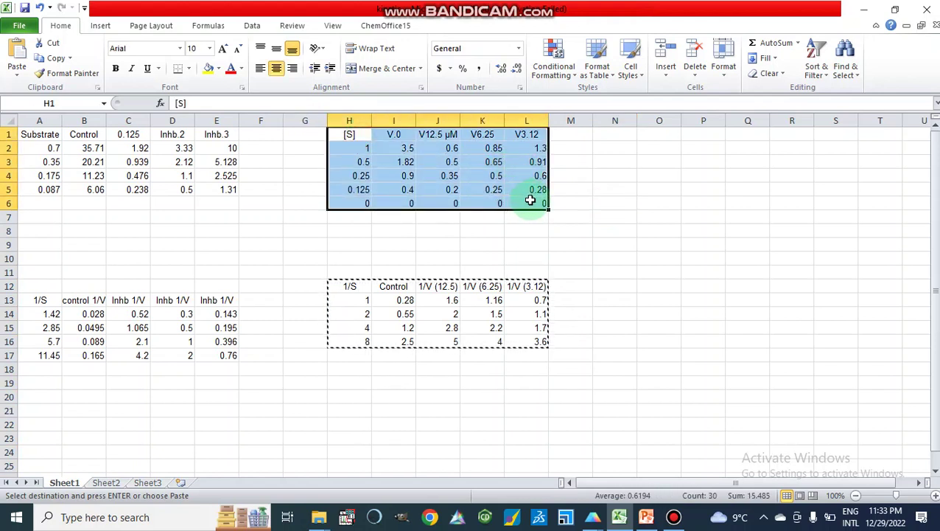
right_click(463, 198)
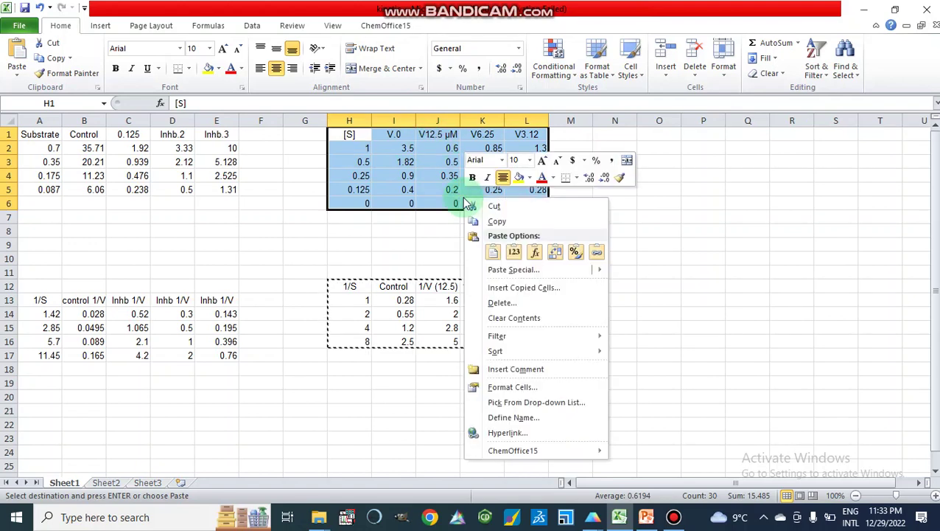
click(495, 224)
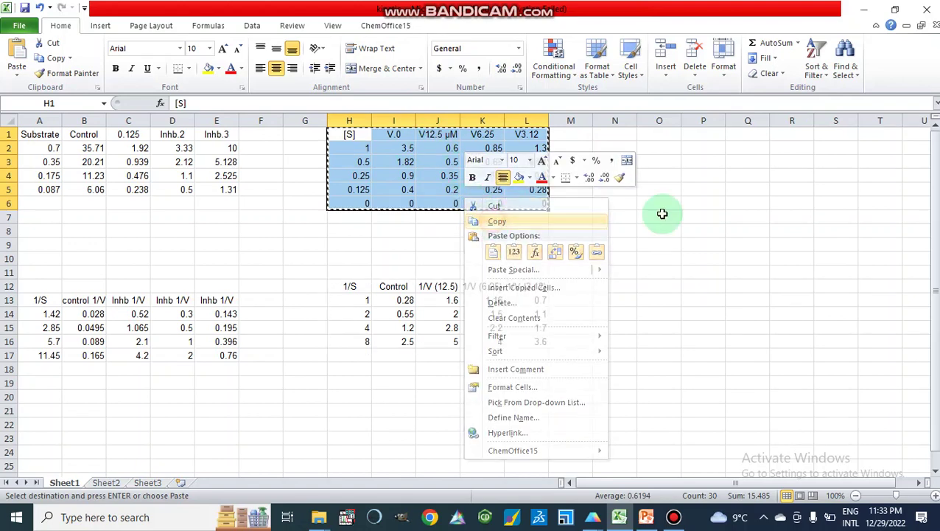
- Switch to Project1 in GraphPad Prism and select the [S] through 3.2 columns of the Data 1 table
click(595, 525)
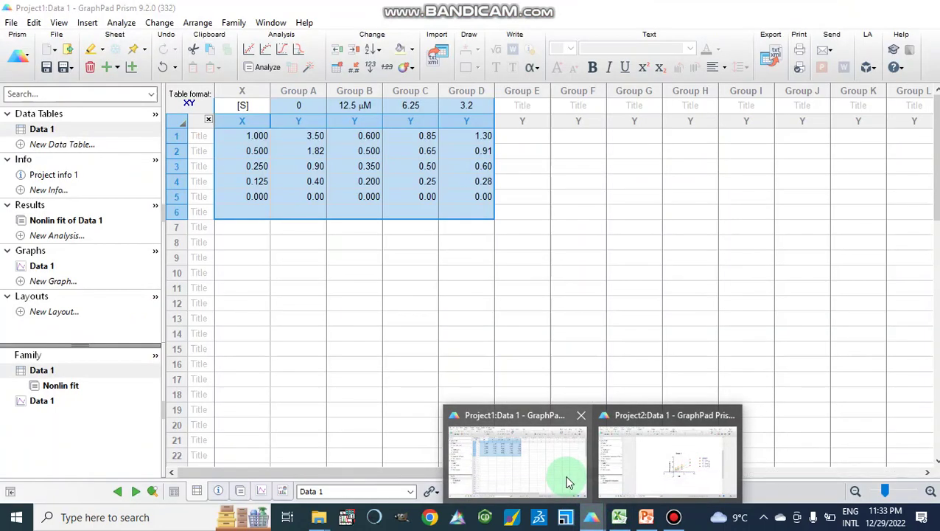
click(567, 483)
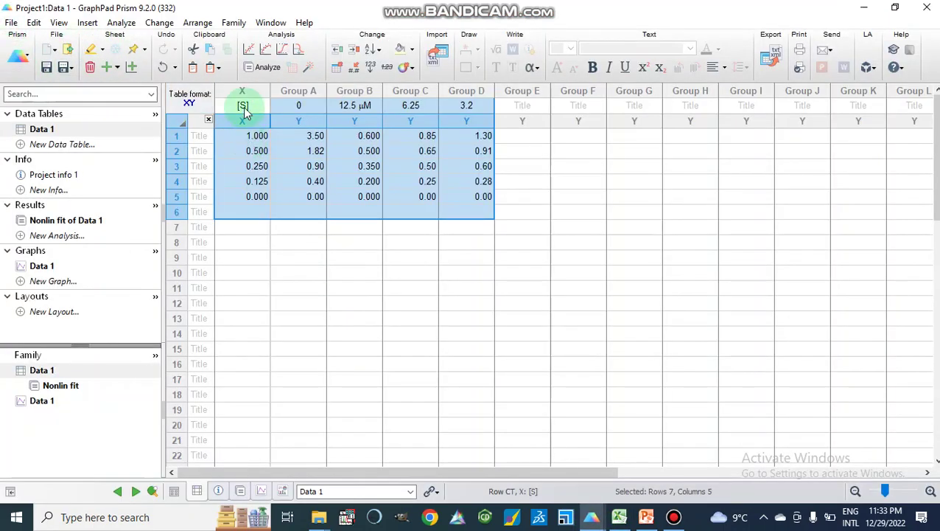
click(420, 242)
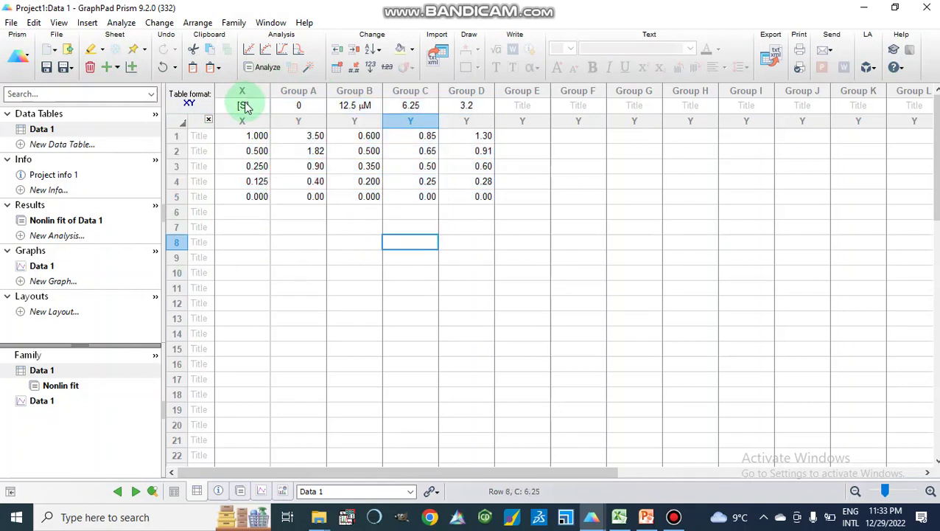
drag(243, 96, 483, 157)
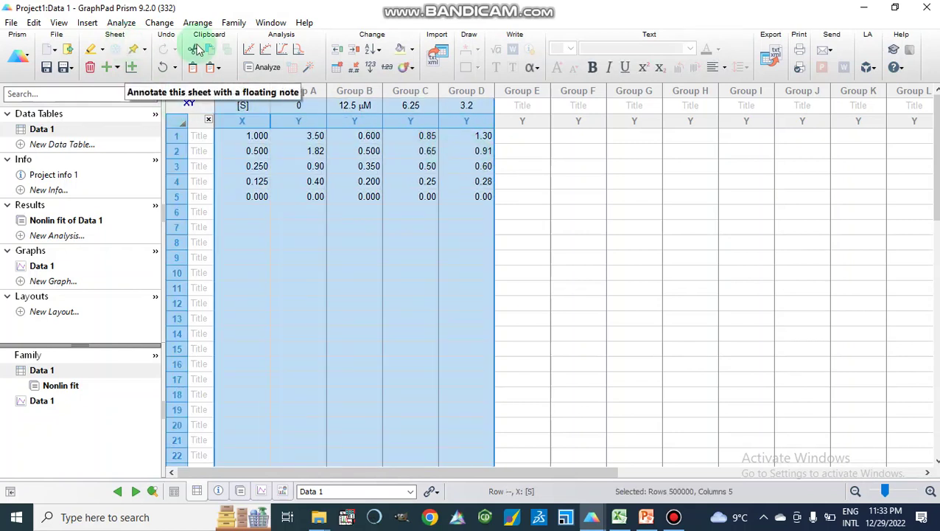
click(266, 51)
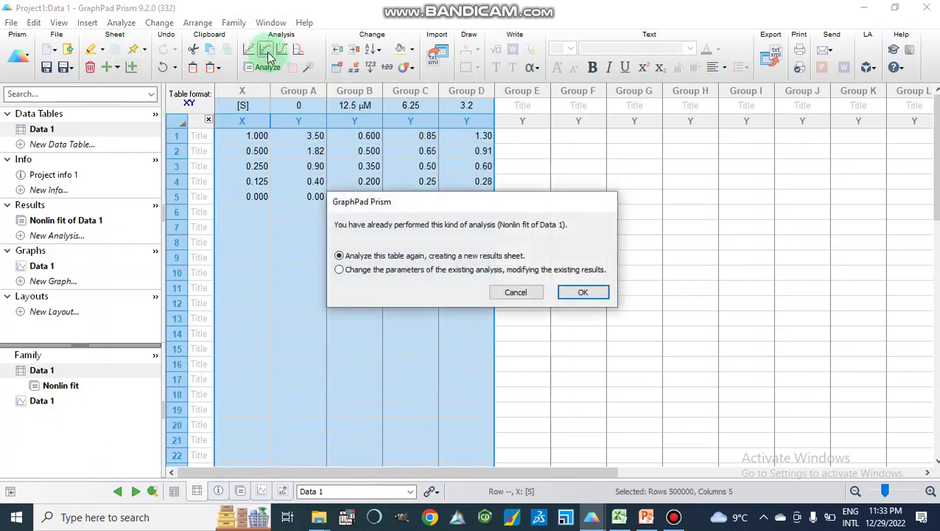
click(566, 292)
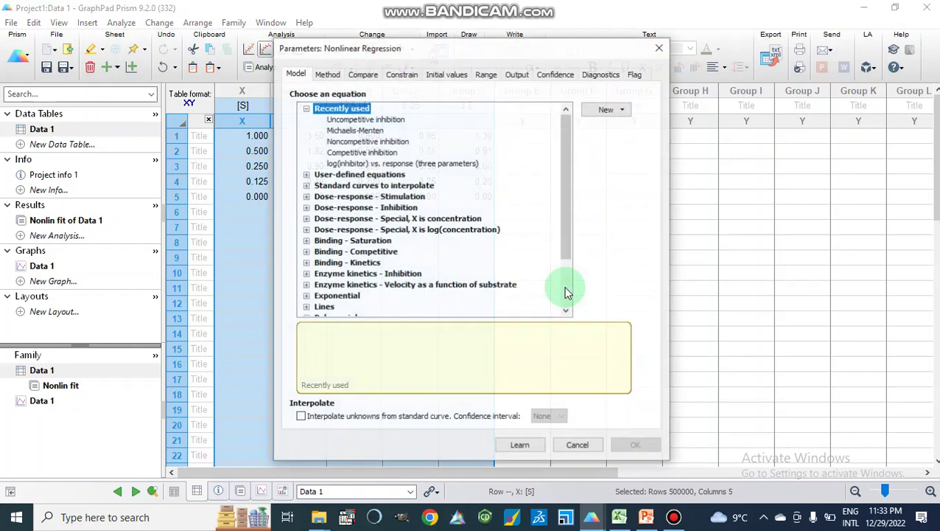
scroll(344, 282, down, 2)
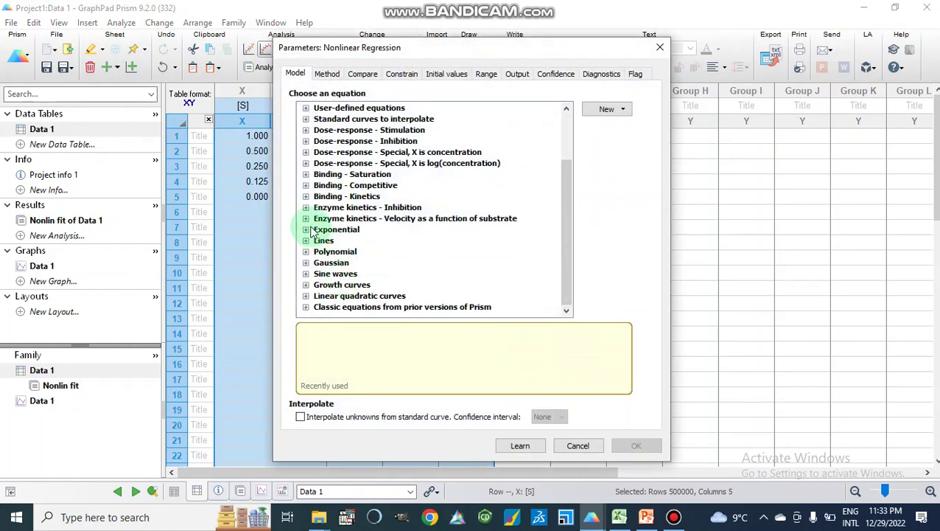
scroll(313, 212, up, 2)
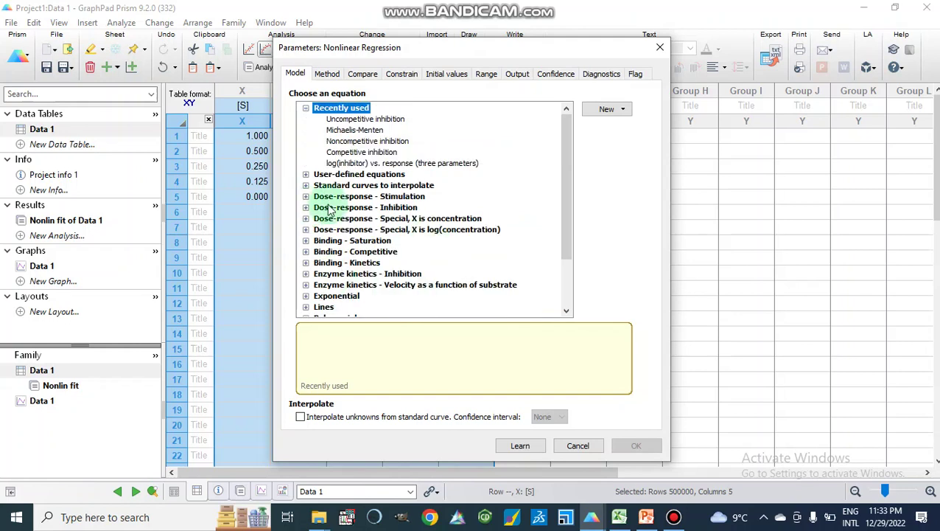
click(591, 517)
click(535, 465)
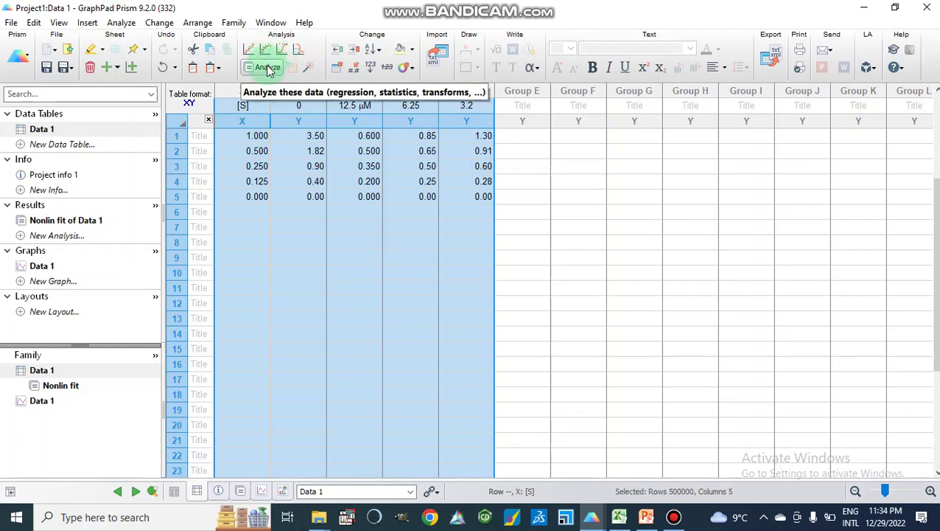
- Start a new nonlinear regression (curve fit) on all four data sets of Data 1, creating a new results sheet
click(267, 69)
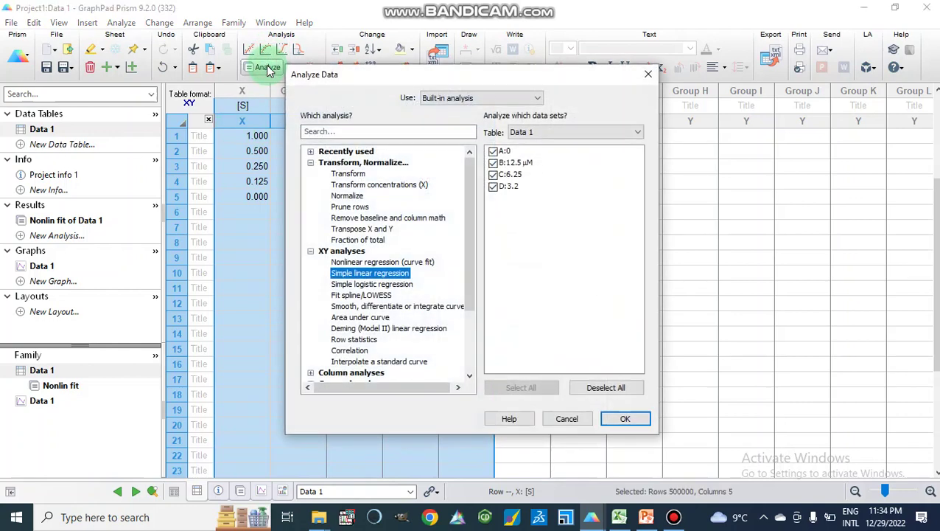
click(359, 262)
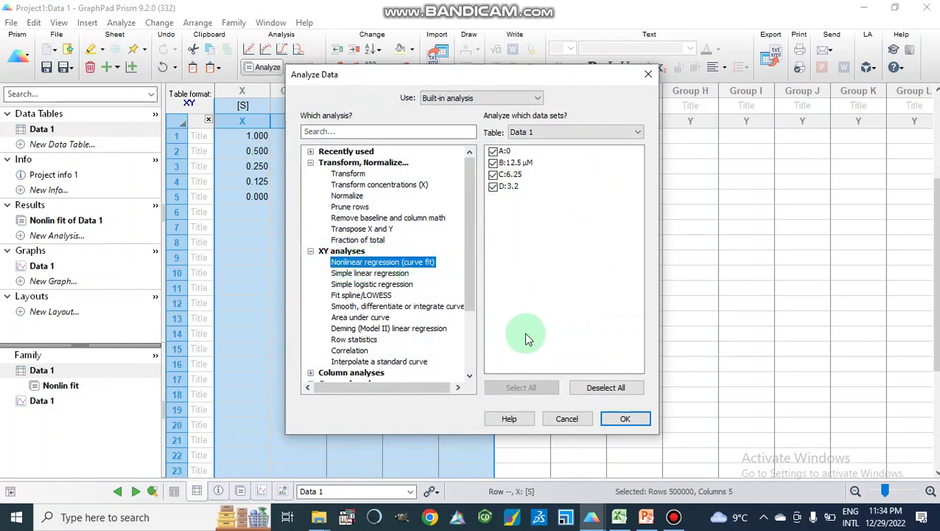
click(618, 417)
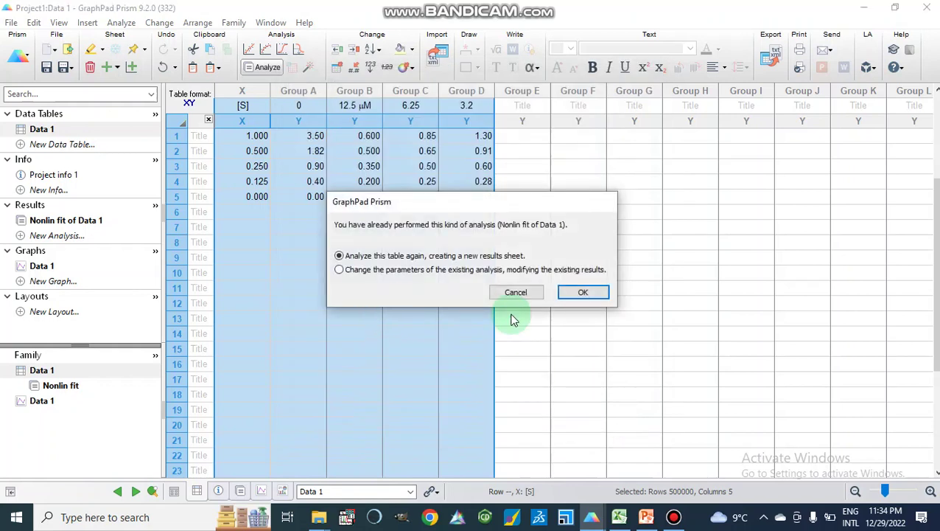
click(583, 293)
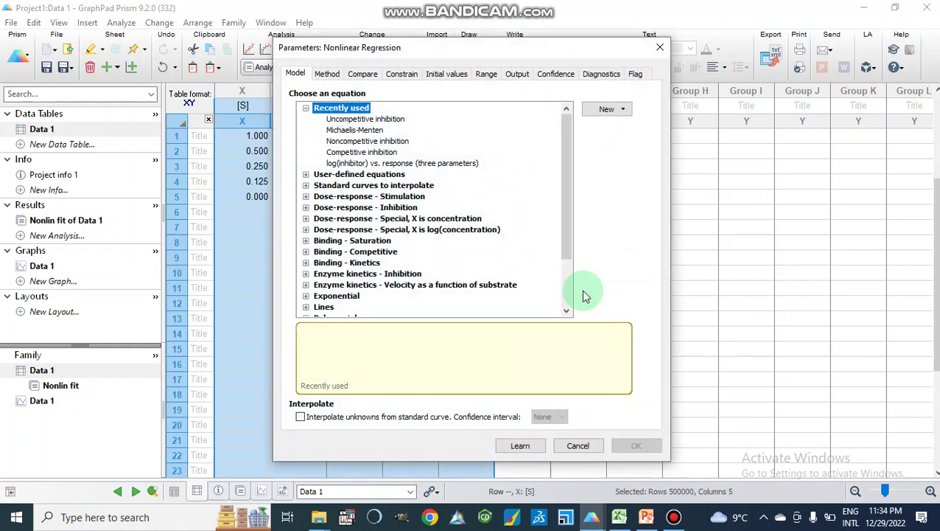
- Fit the data with the Uncompetitive inhibition equation from the Enzyme kinetics - Inhibition group
click(345, 123)
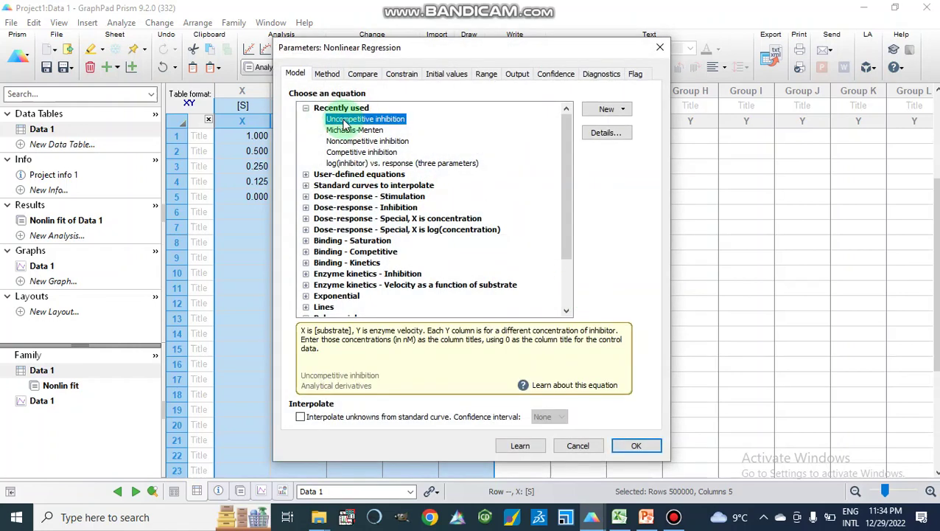
click(306, 274)
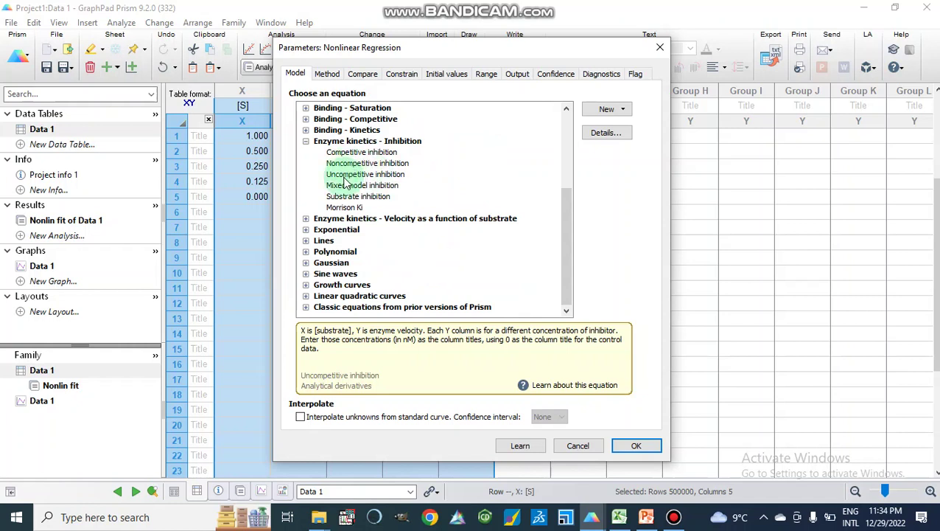
click(305, 219)
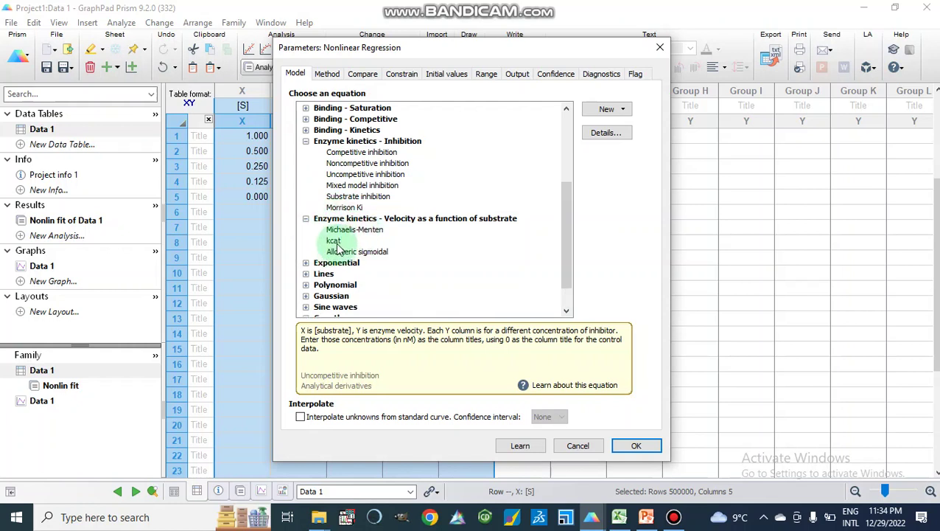
click(306, 219)
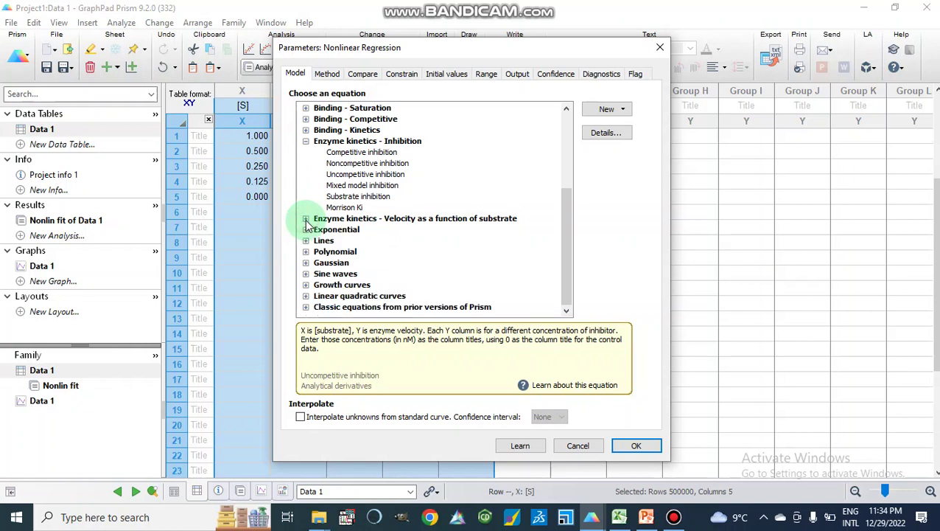
click(341, 177)
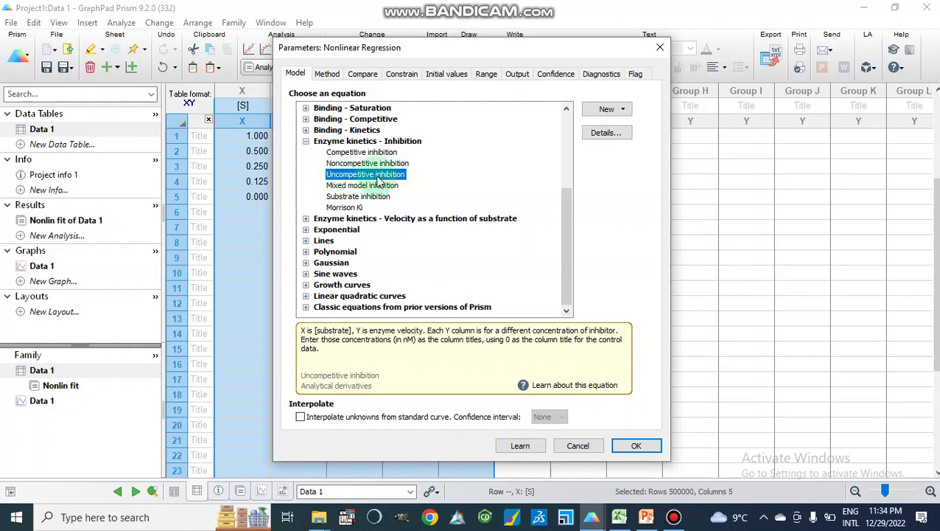
click(629, 446)
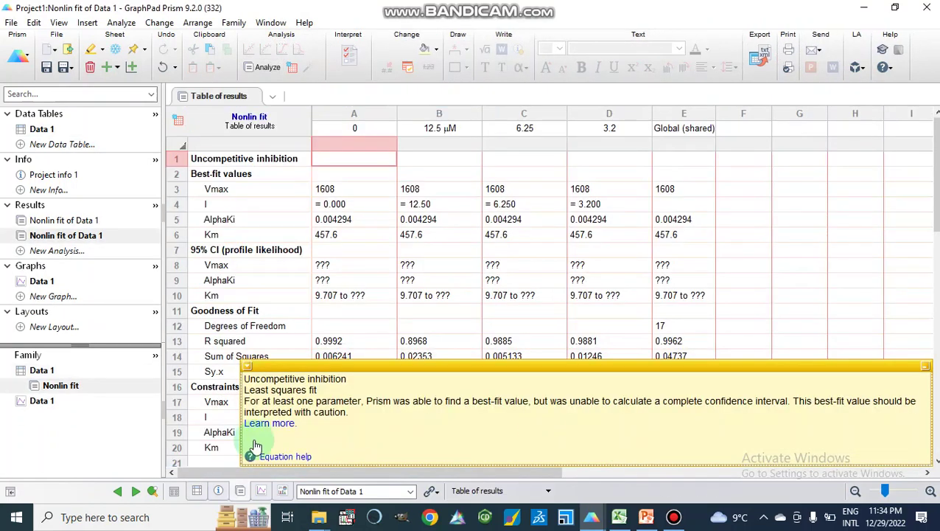
- Minimize the note on the fit results, check the Data 1 graph and return to the uncompetitive inhibition results table
click(926, 366)
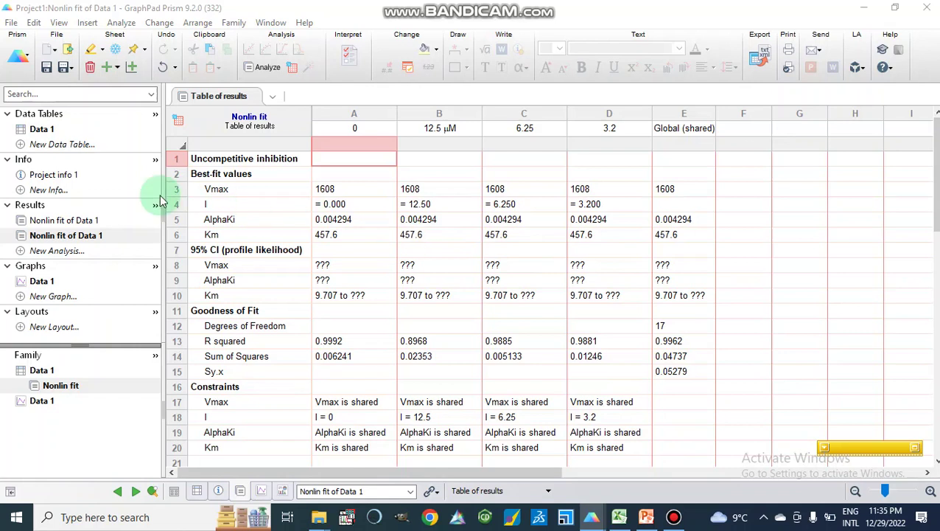
click(42, 283)
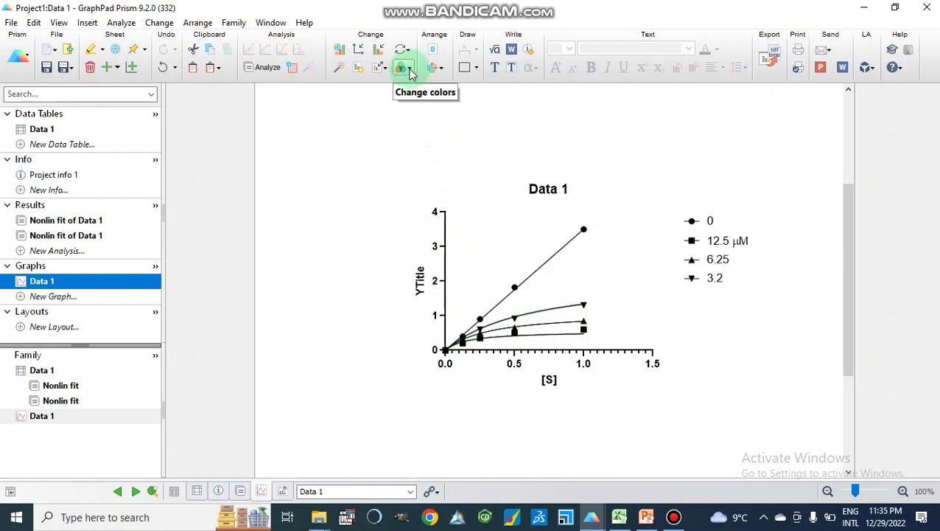
click(49, 236)
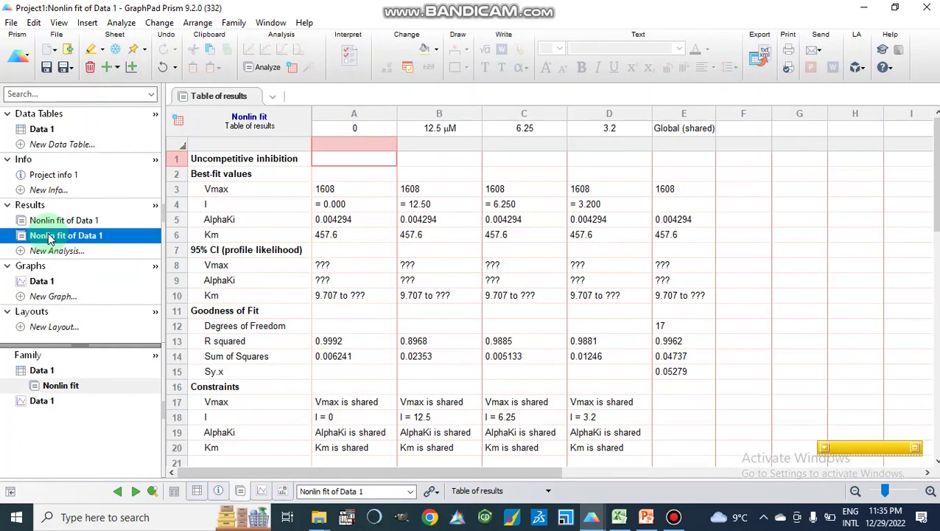
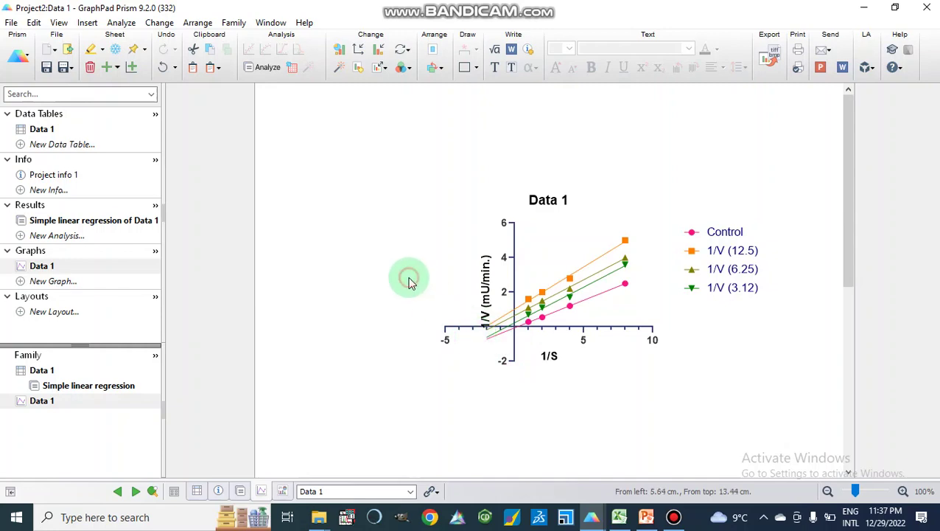
- Compare the Uncompetitive Inhibition slide in PowerPoint with the reciprocal Data 1 graph in Project2 of GraphPad Prism
click(646, 516)
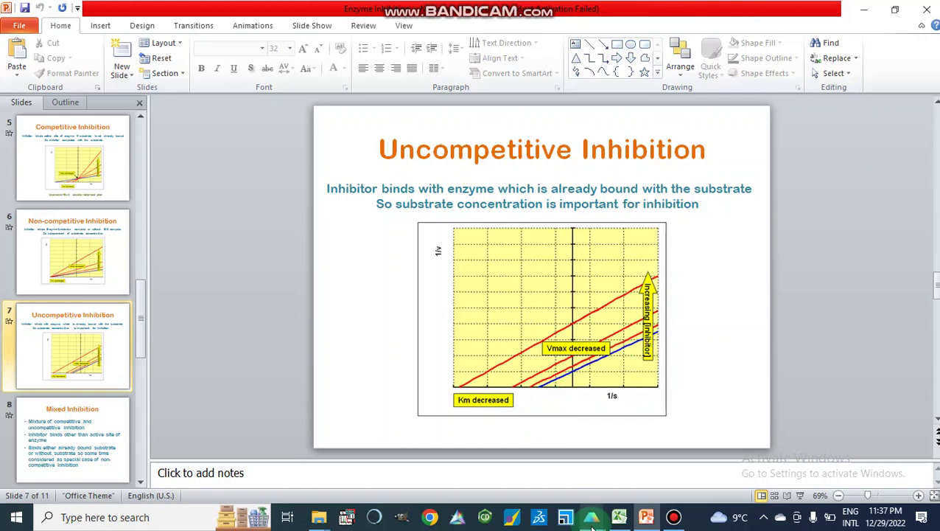
mouse_move(590, 516)
click(661, 485)
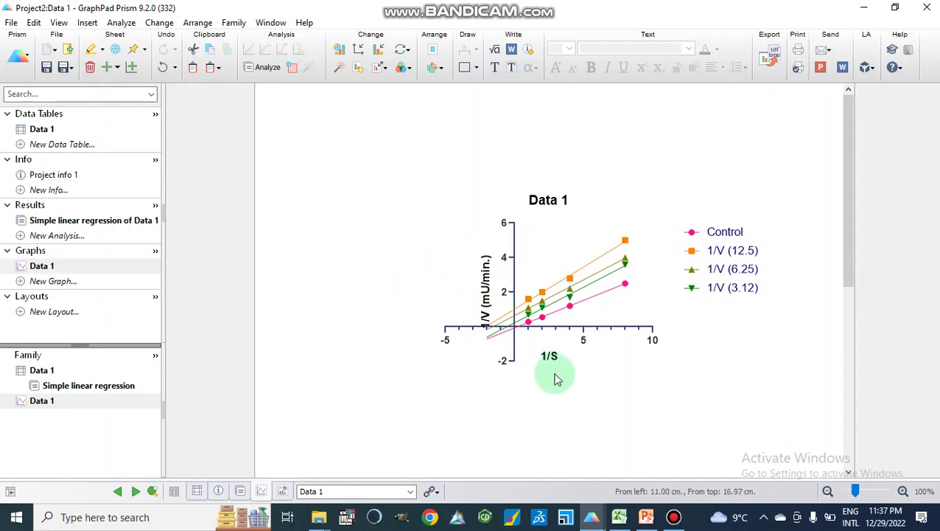
- Switch to Project1 and review its Data 1 table, the Data 1 graph and the uncompetitive inhibition fit results
click(593, 522)
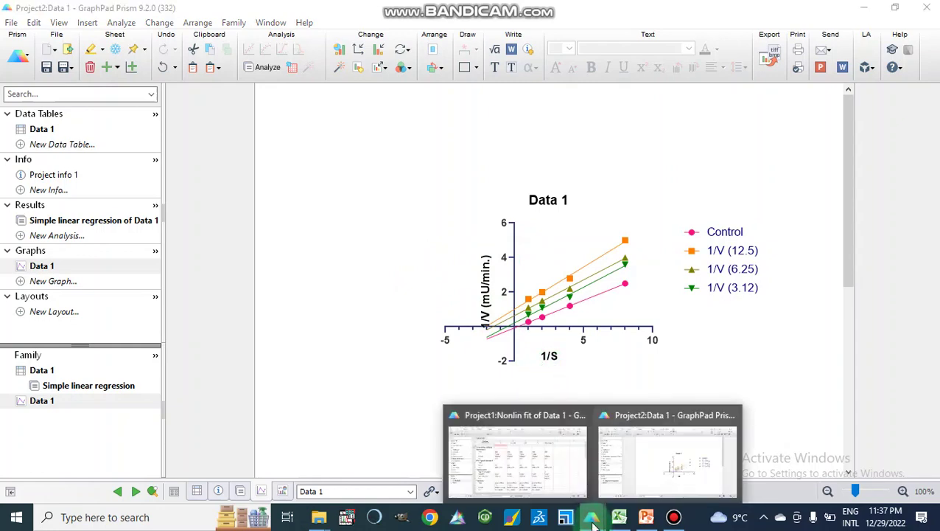
click(518, 465)
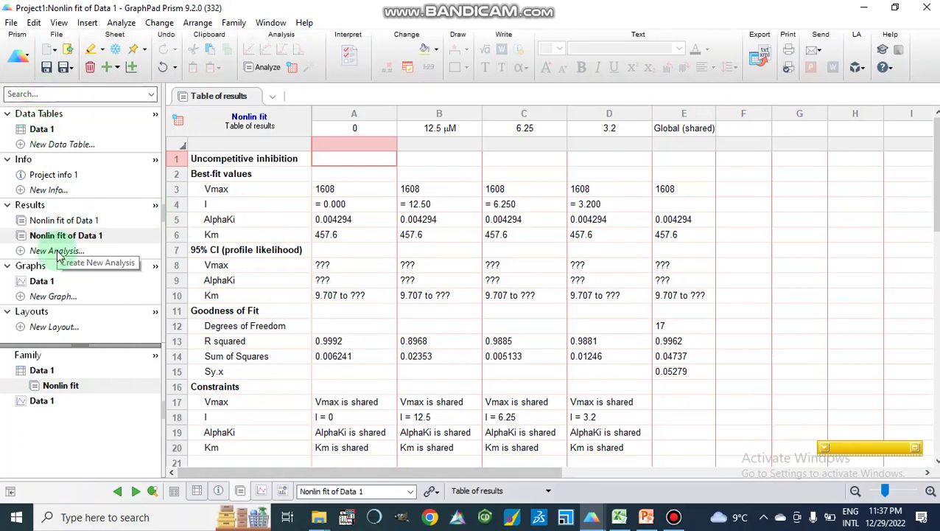
click(45, 131)
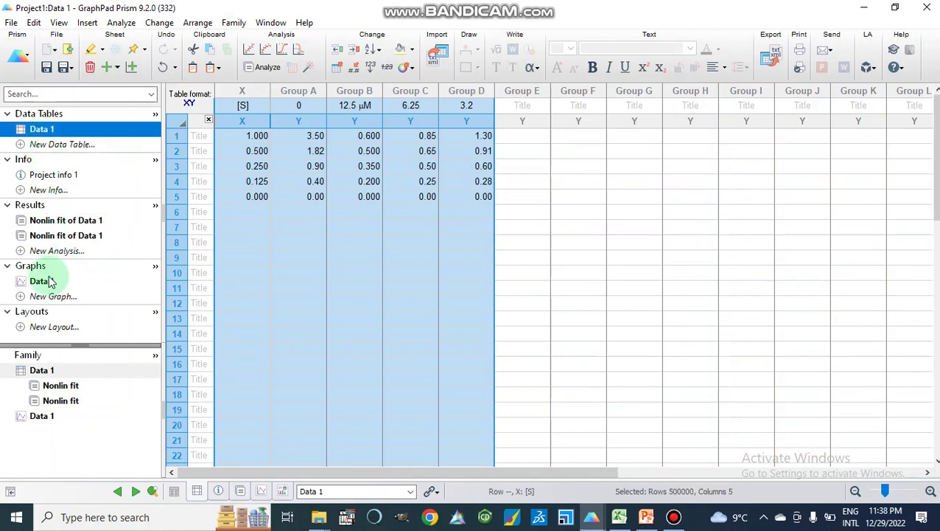
mouse_move(47, 284)
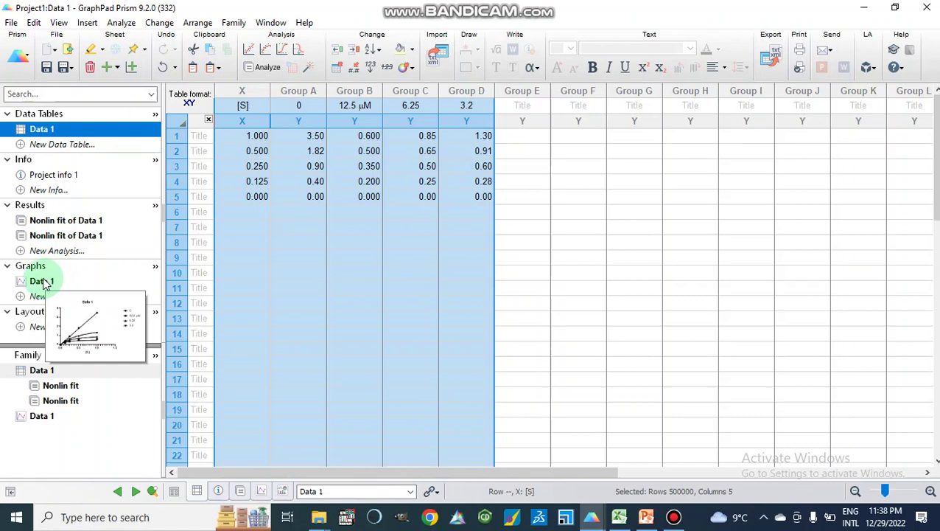
click(42, 282)
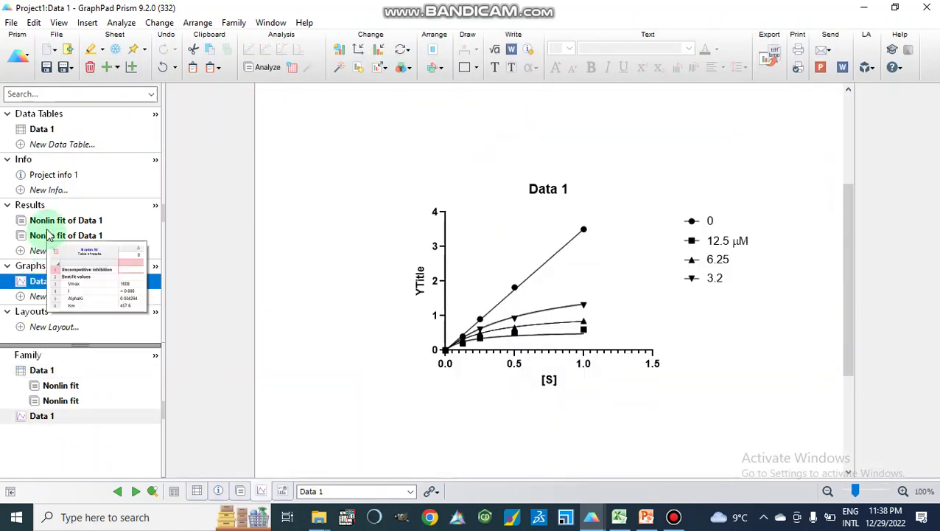
click(48, 235)
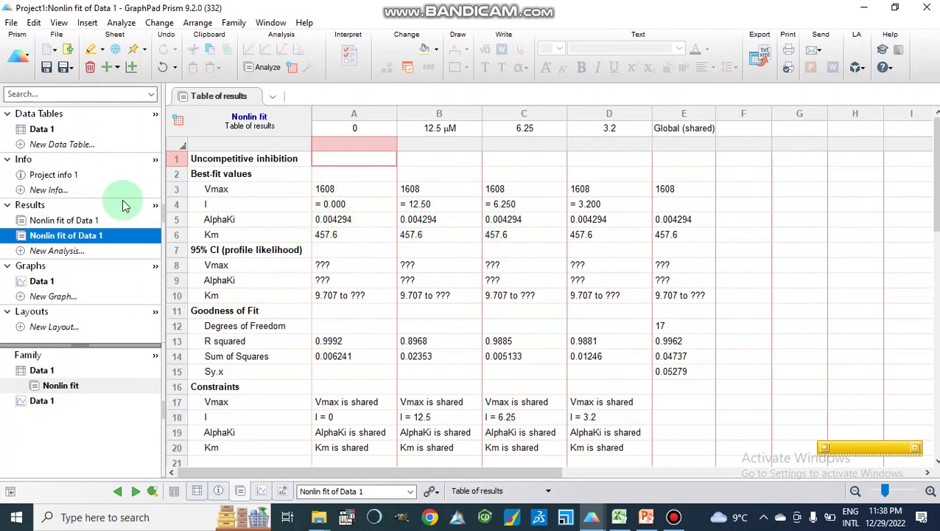
- Change the Y-axis title of the Data 1 graph in Project1 to V
click(42, 281)
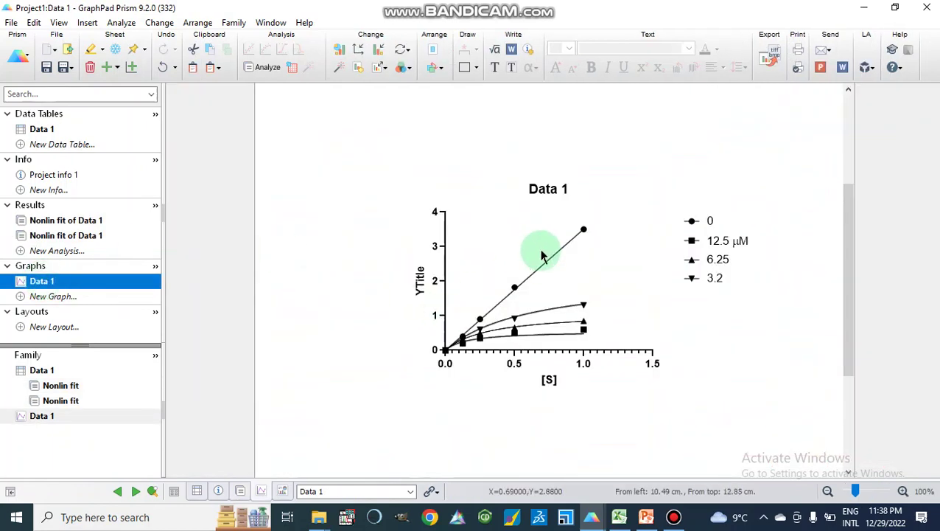
double_click(417, 282)
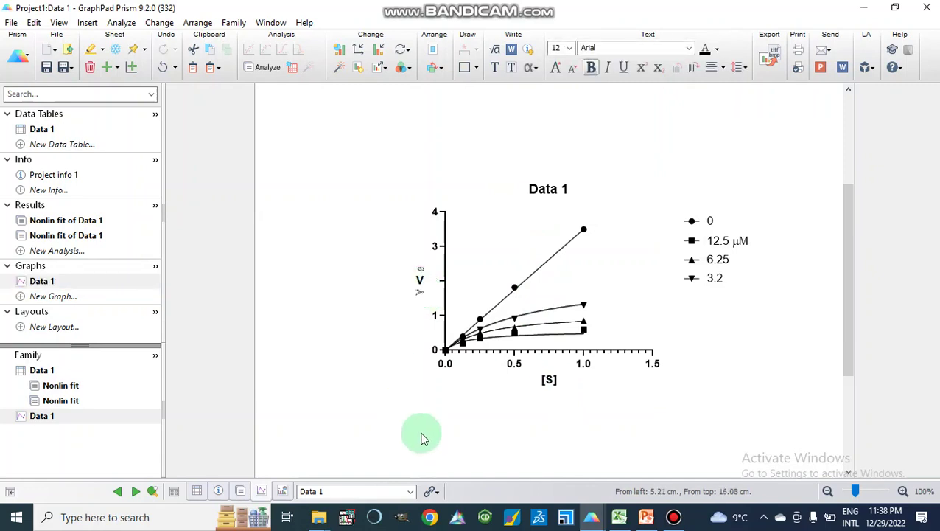
click(445, 426)
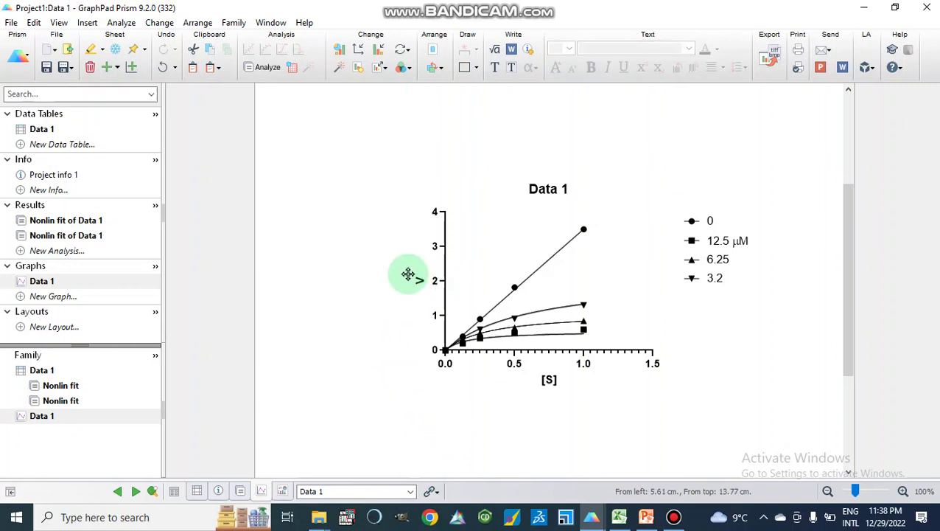
- Apply the Candy bright color scheme to the [S]-velocity graph in Project1
click(411, 69)
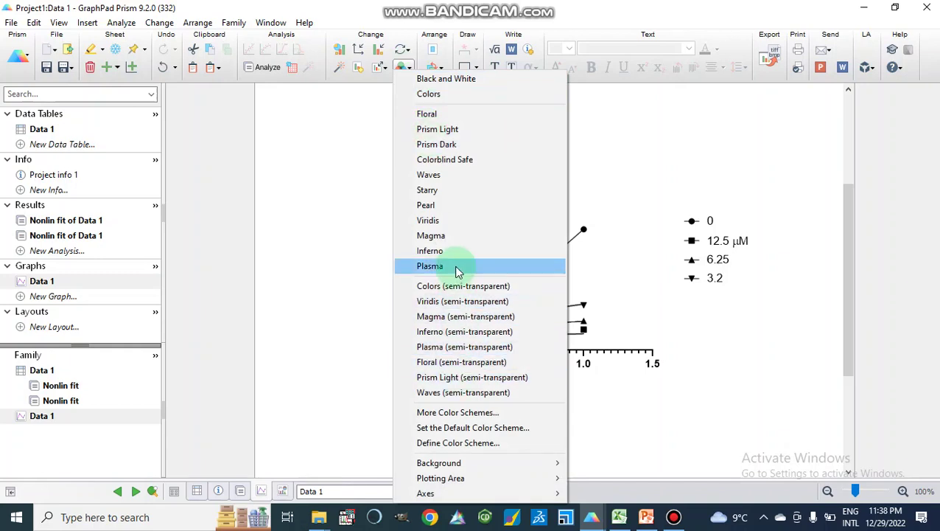
click(440, 412)
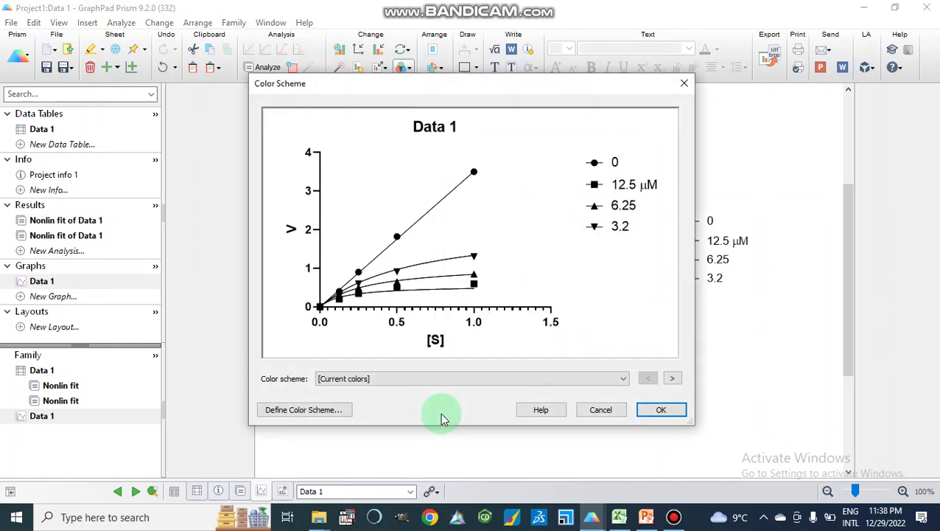
click(524, 378)
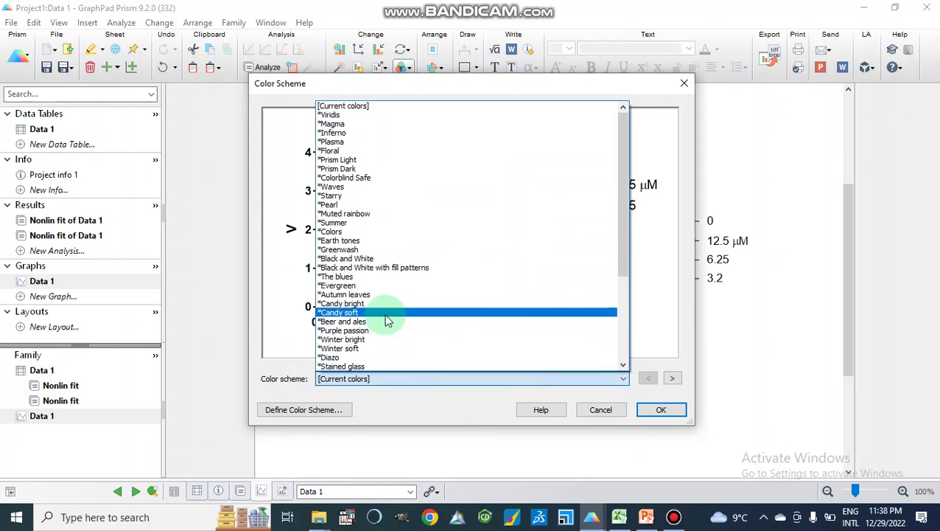
click(374, 302)
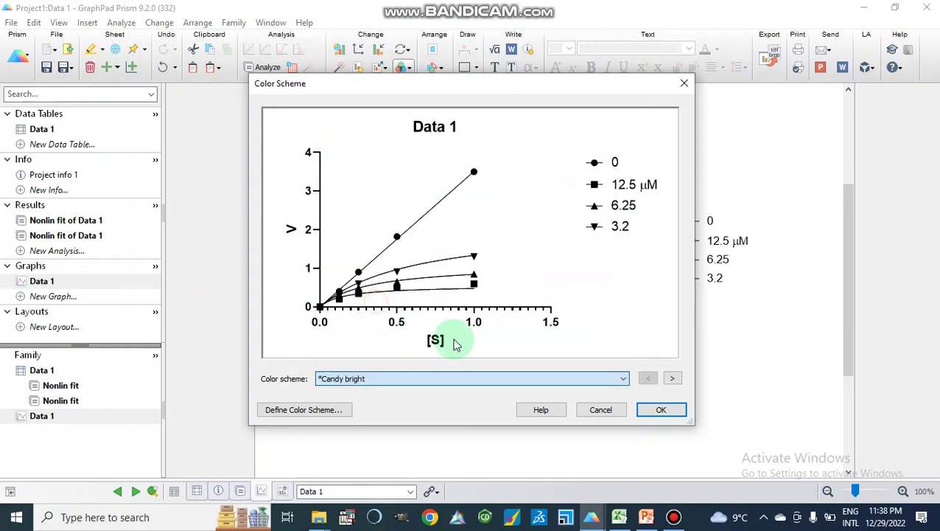
click(652, 413)
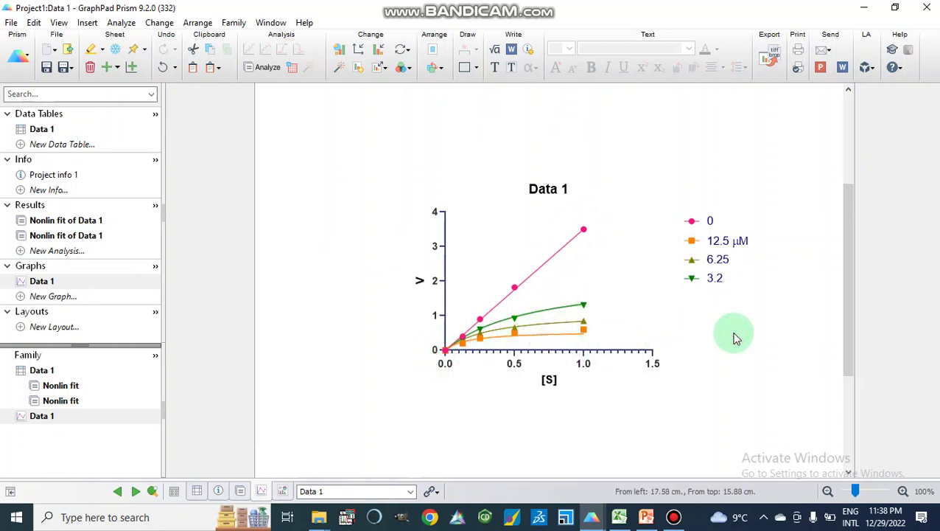
- Add the unit to the 6.25 legend label so it reads 6.25 µM, using the special character µ
click(728, 261)
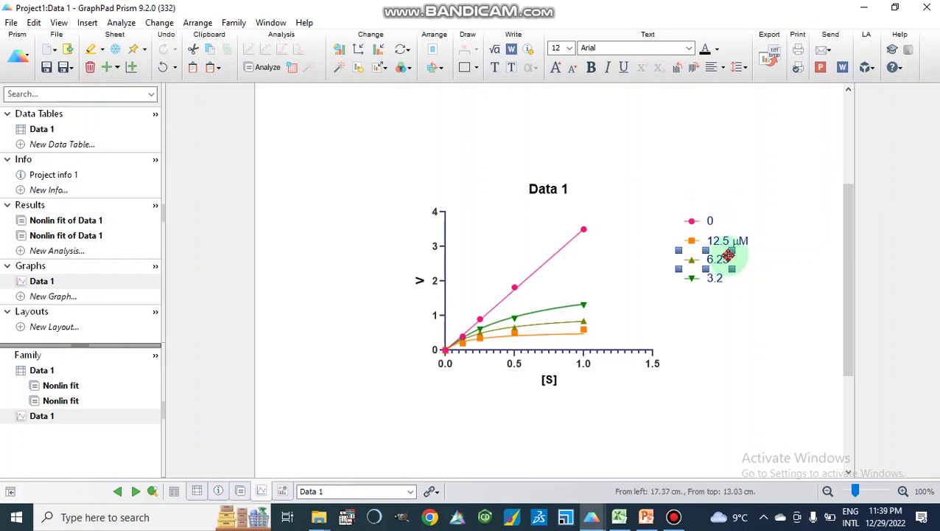
double_click(728, 255)
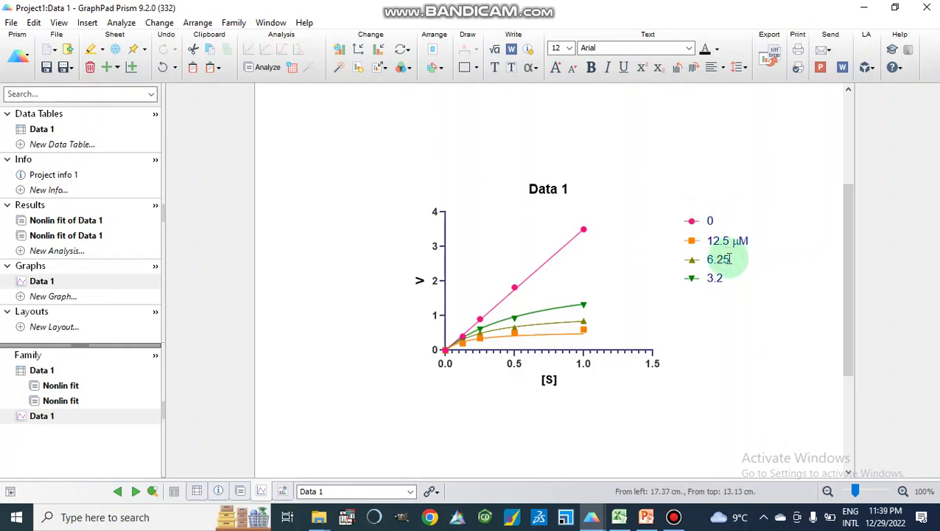
click(535, 70)
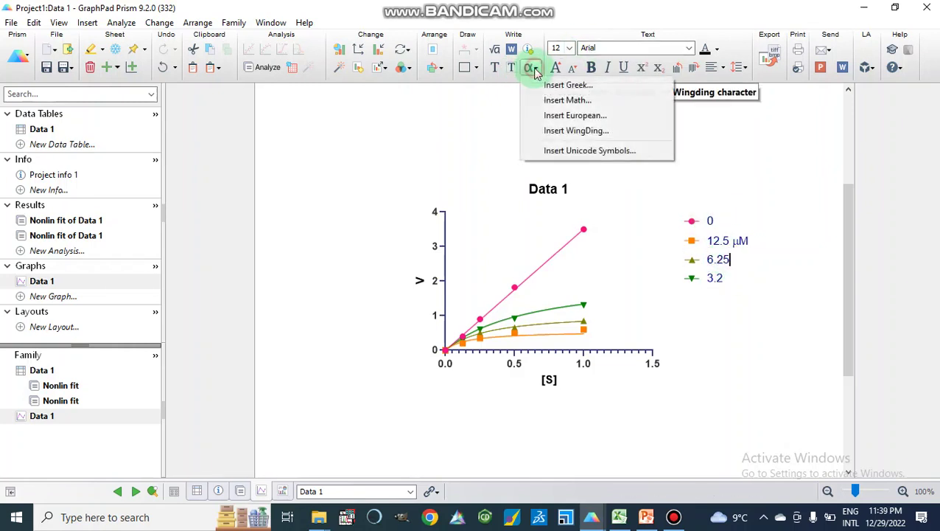
click(550, 100)
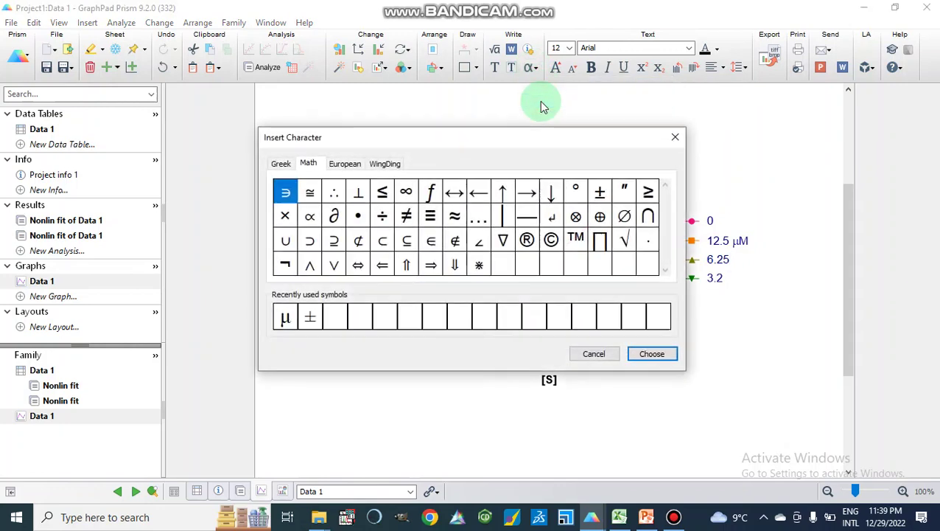
click(286, 319)
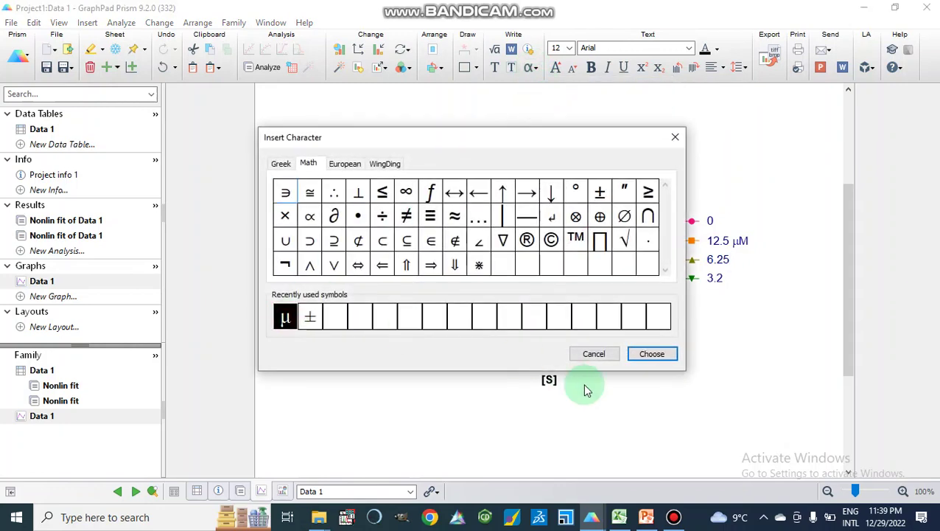
click(651, 354)
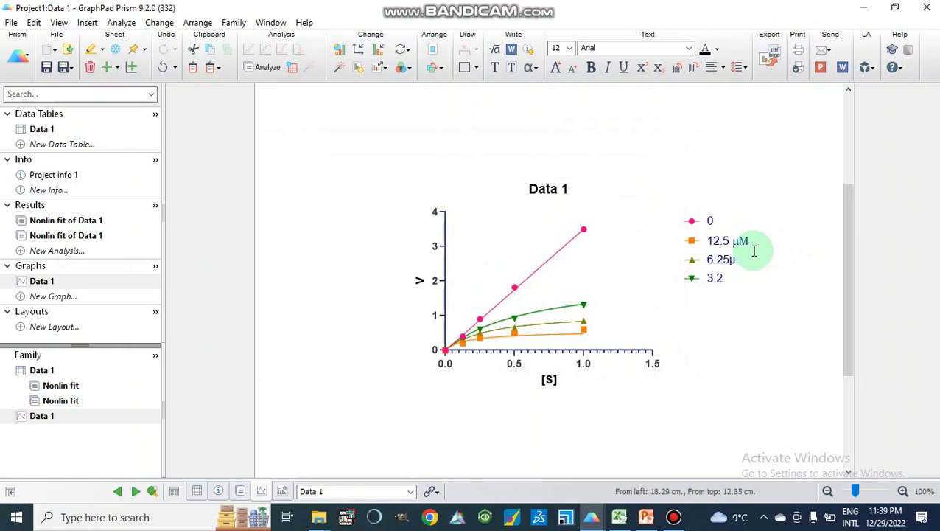
click(731, 261)
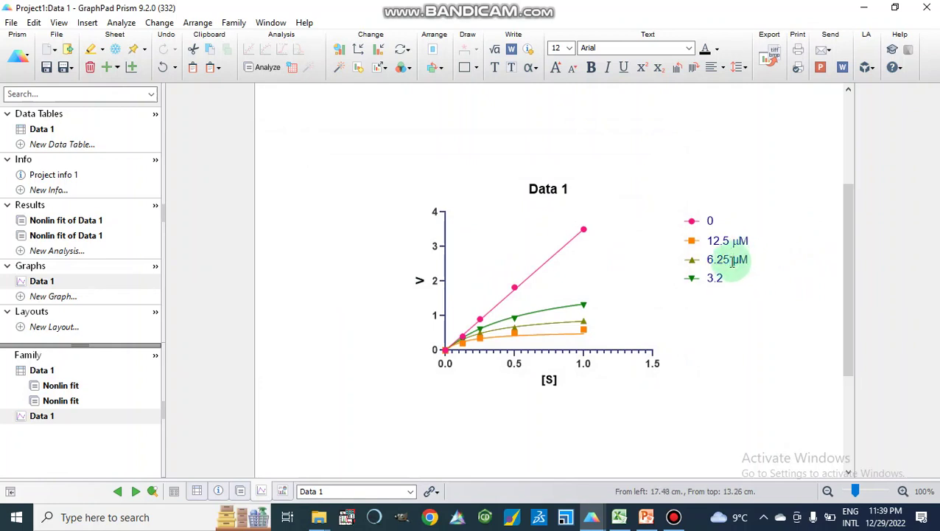
- Set the 12.5 µM legend label to Times New Roman, trying bold and returning it to regular weight
click(737, 243)
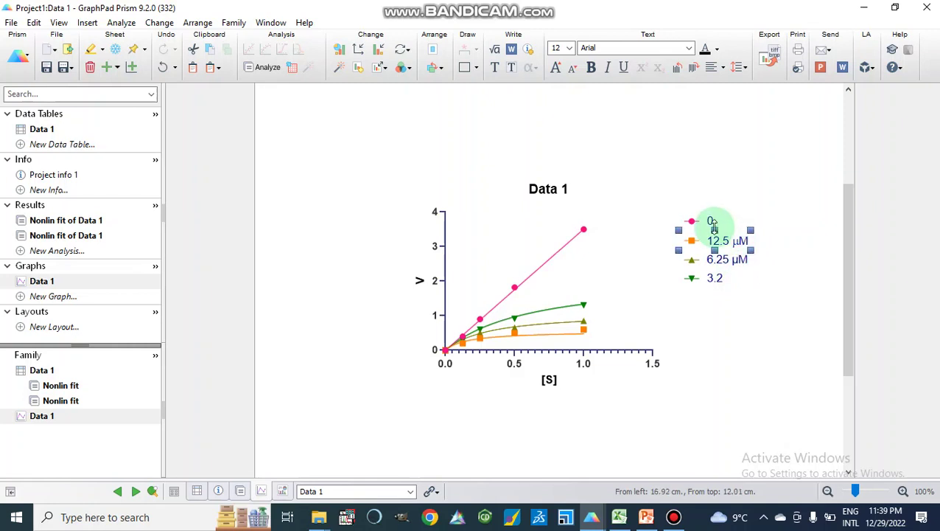
click(690, 49)
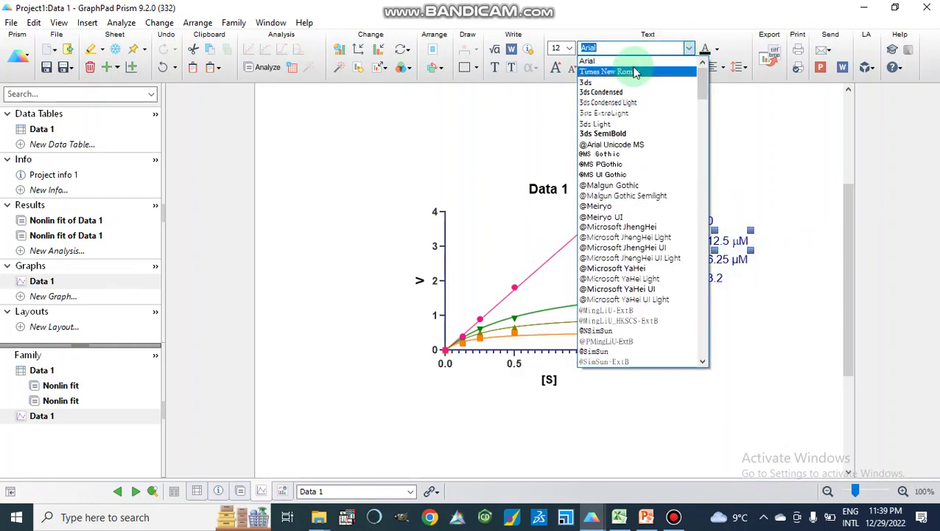
click(635, 71)
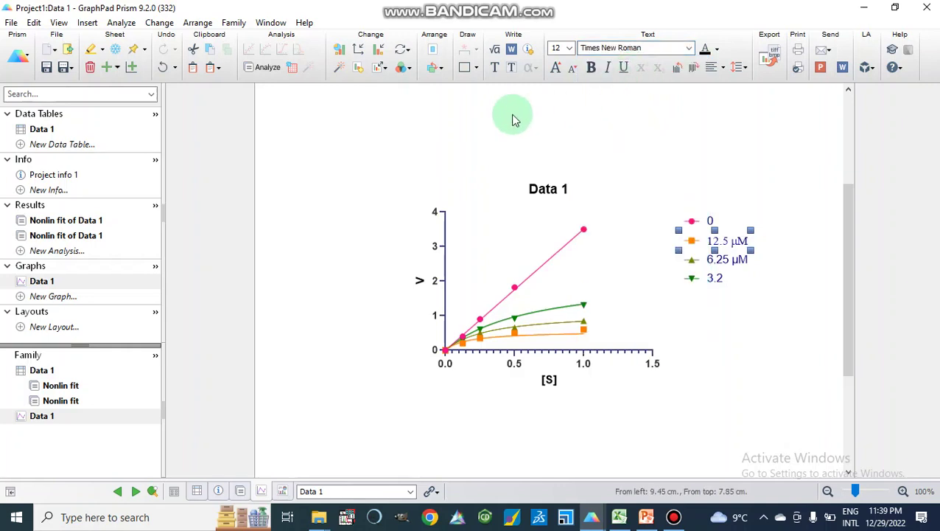
click(590, 68)
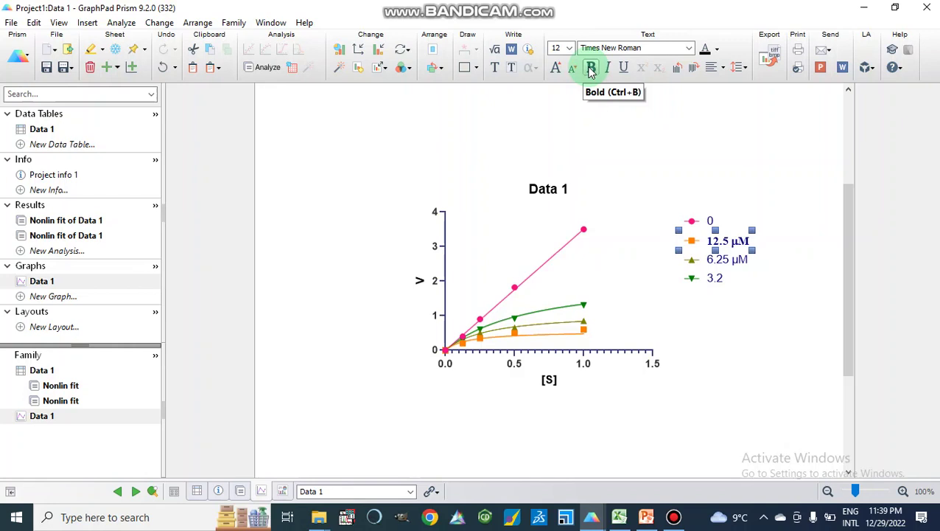
click(590, 69)
click(336, 343)
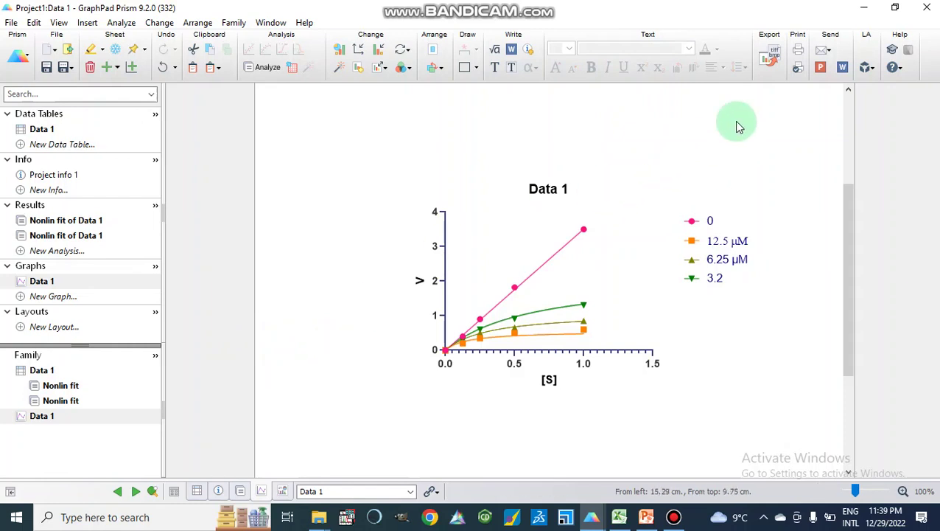
- Replace the graph title Data 1 with "Alpha Ki value ="
double_click(557, 188)
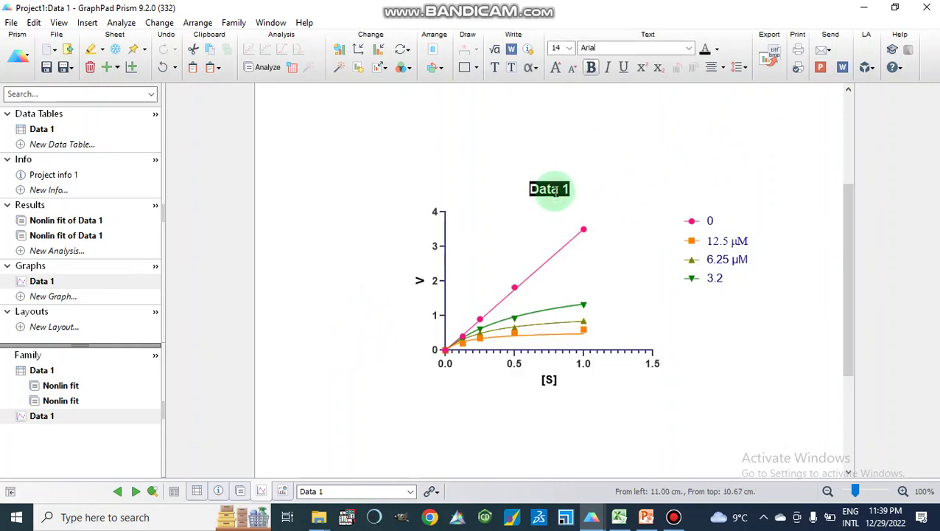
text(A)
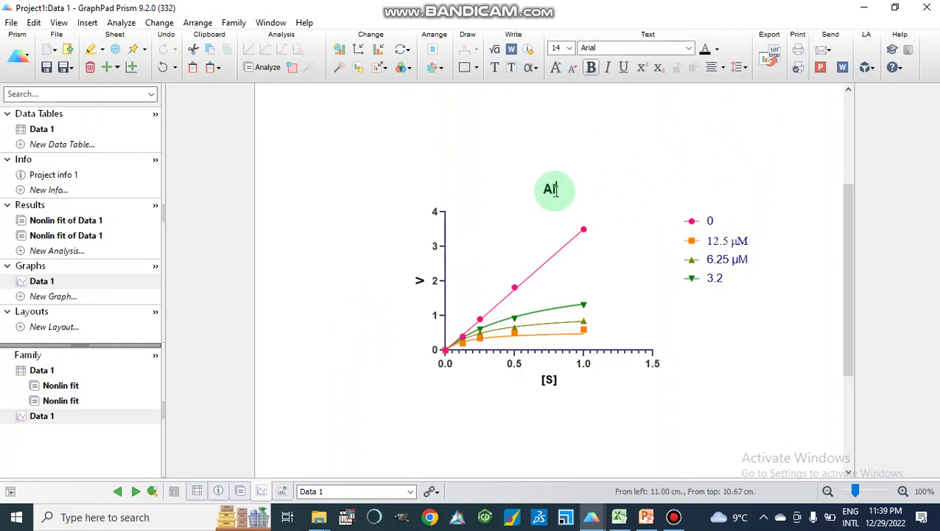
text(lpha Ki )
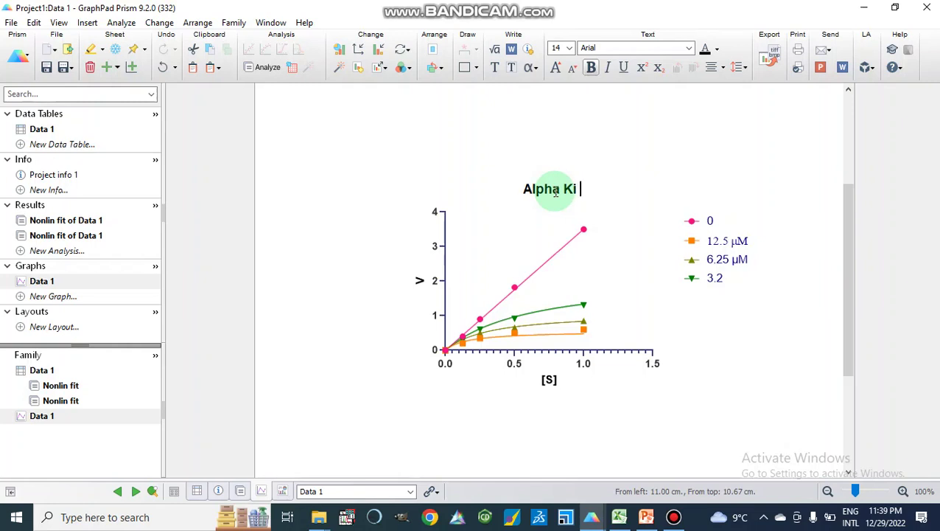
text(value)
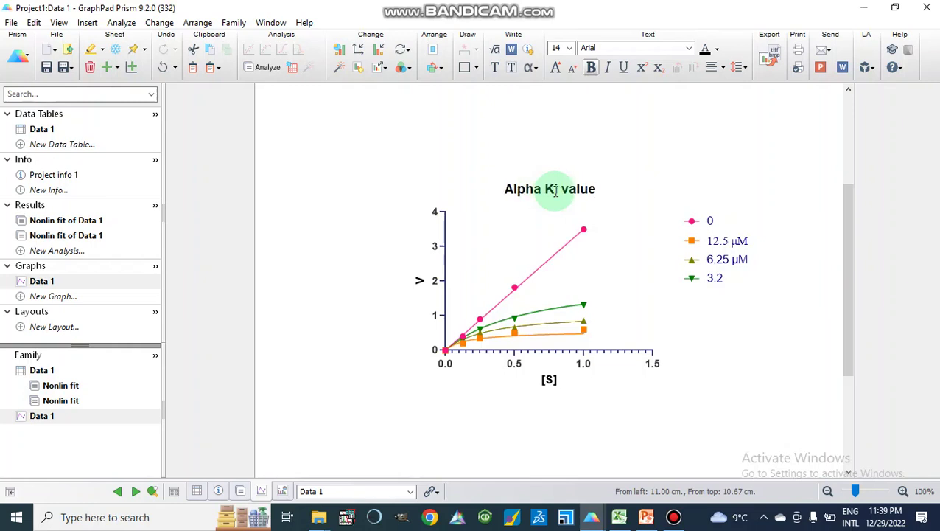
text( =)
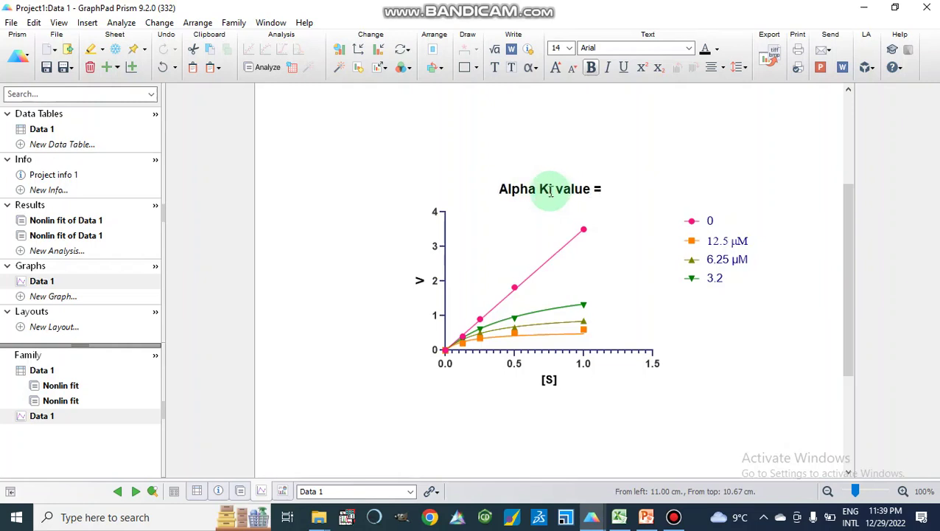
- Look up AlphaKi in the uncompetitive inhibition fit results and append 0.0043 to the graph title
click(59, 236)
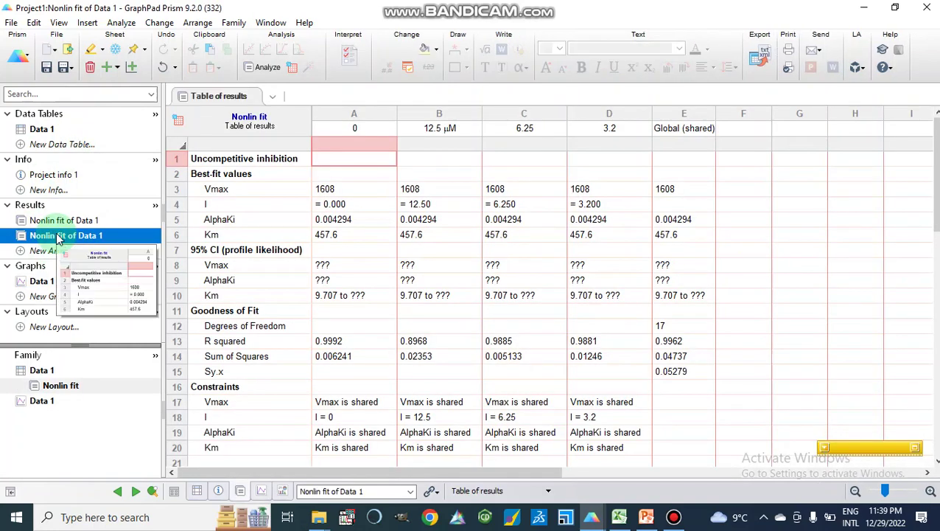
click(42, 281)
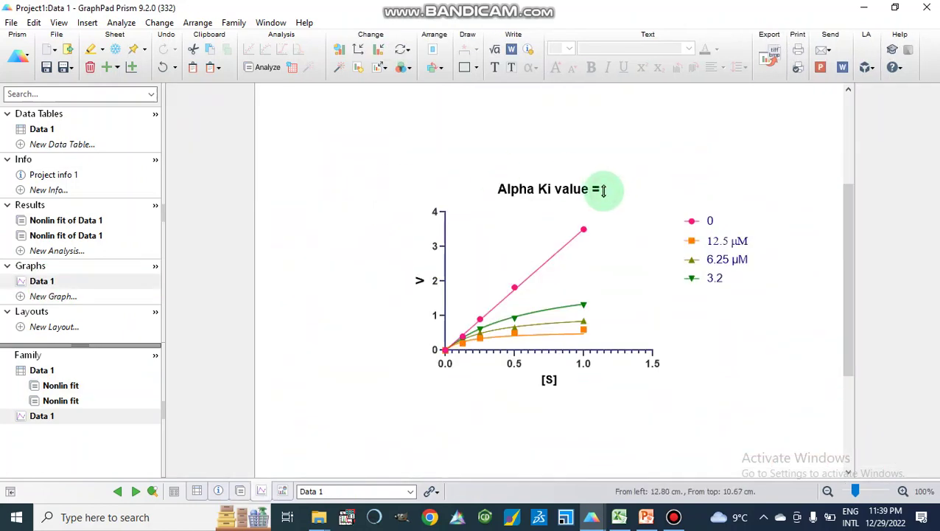
double_click(604, 190)
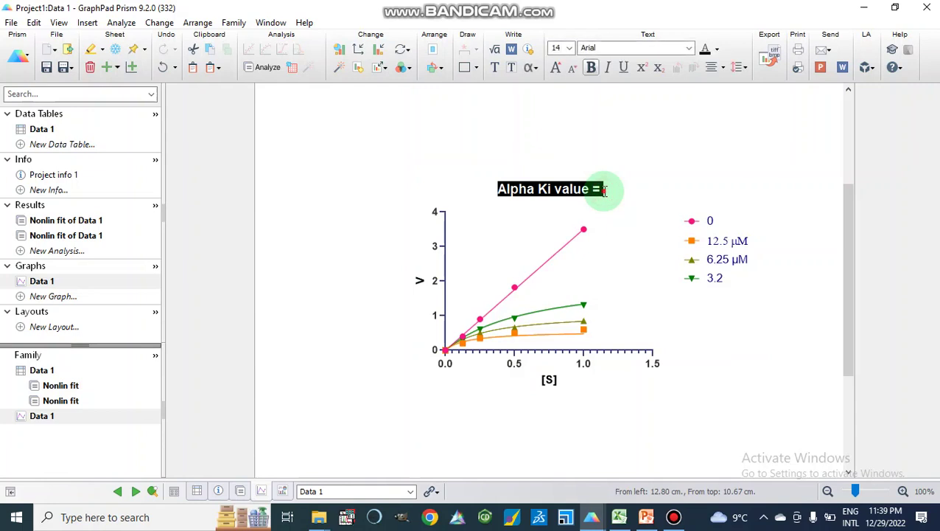
click(604, 190)
text(9)
key(BackSpace)
text(0)
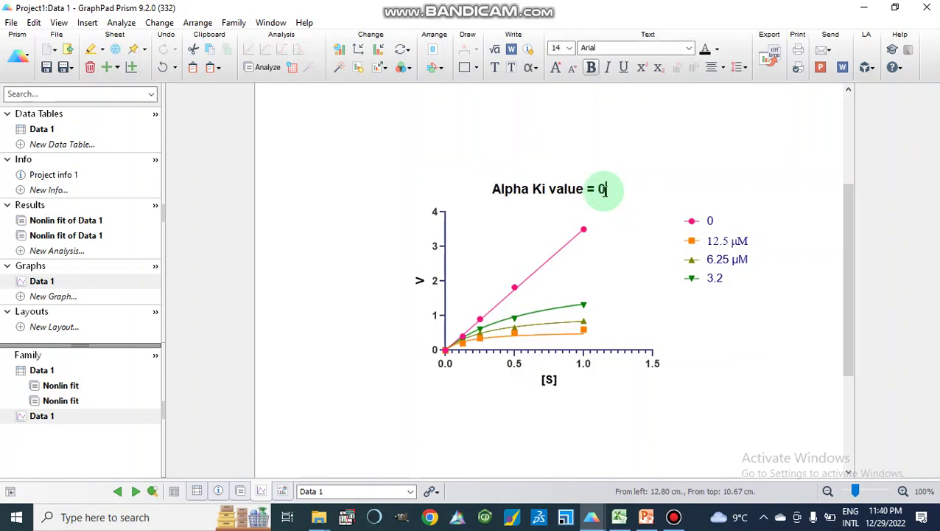
text(.00)
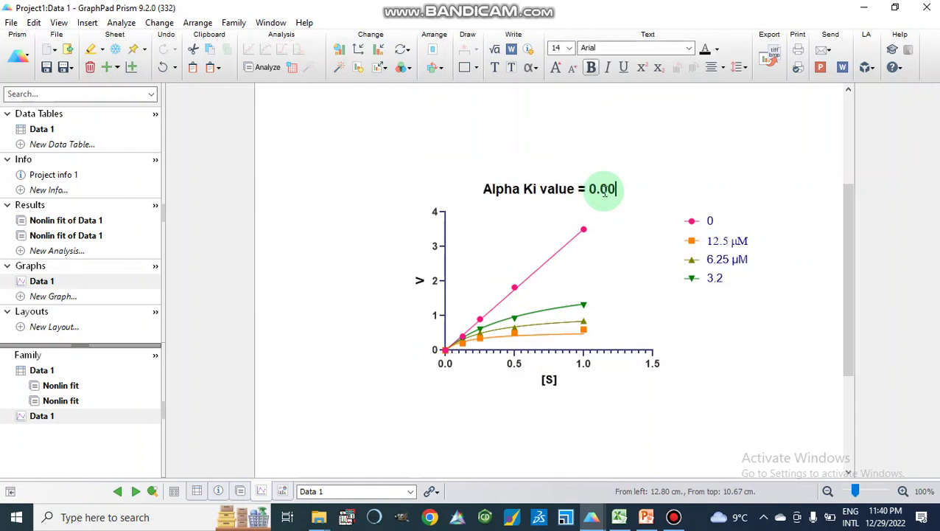
text(43)
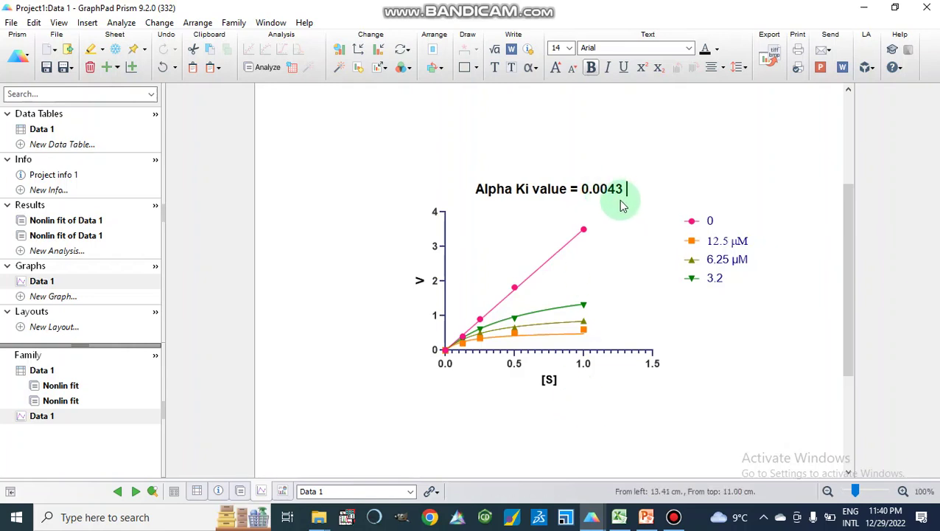
- Append the unit µM to the graph title, using the special character µ
text(uM)
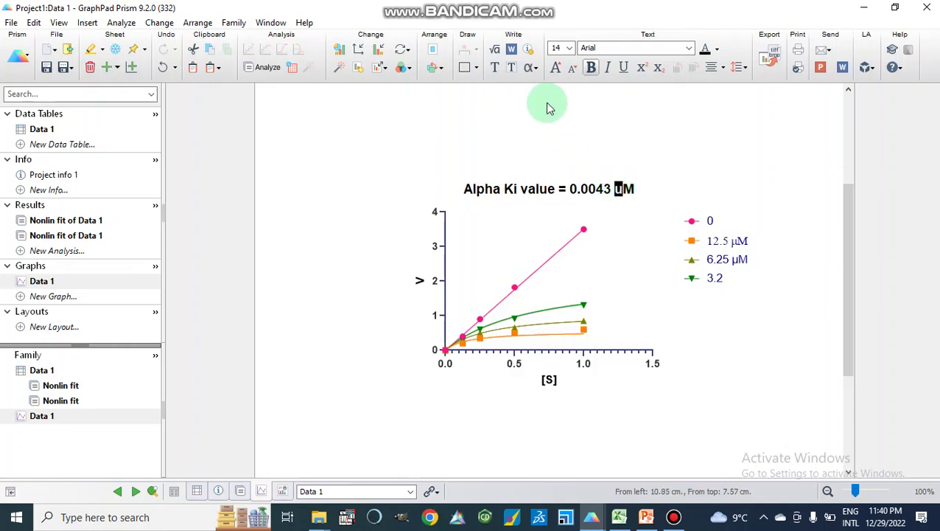
click(529, 67)
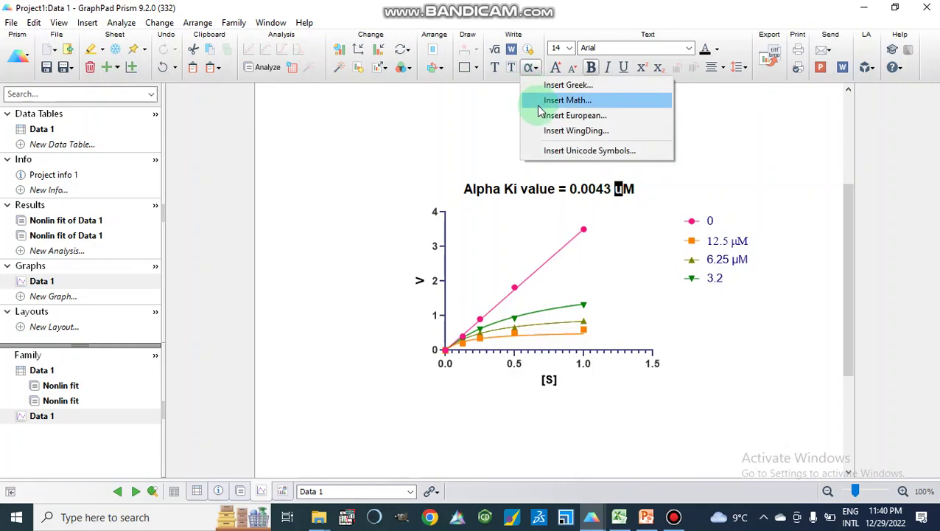
click(545, 100)
click(285, 324)
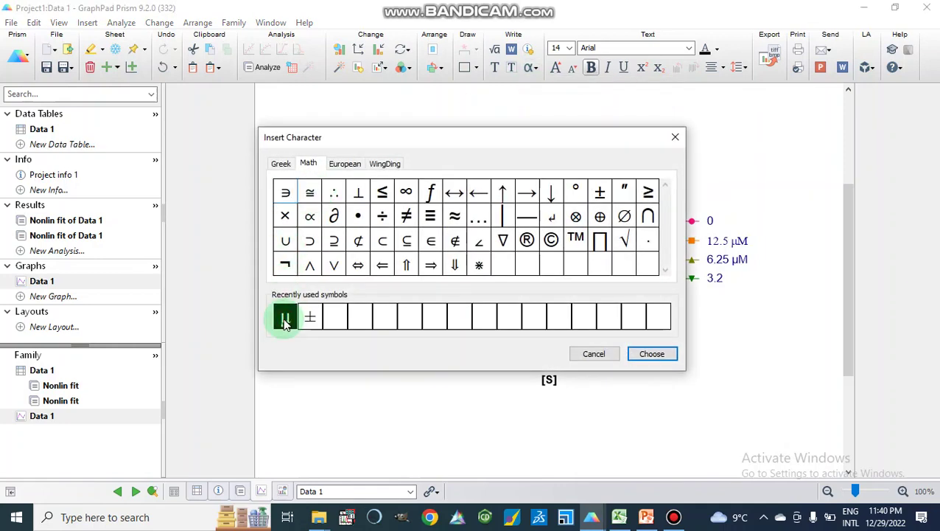
click(641, 356)
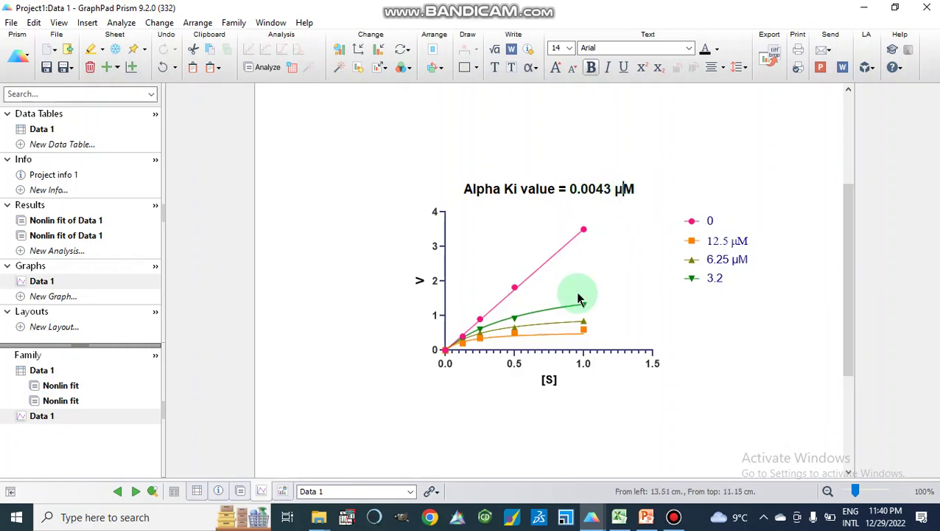
click(542, 442)
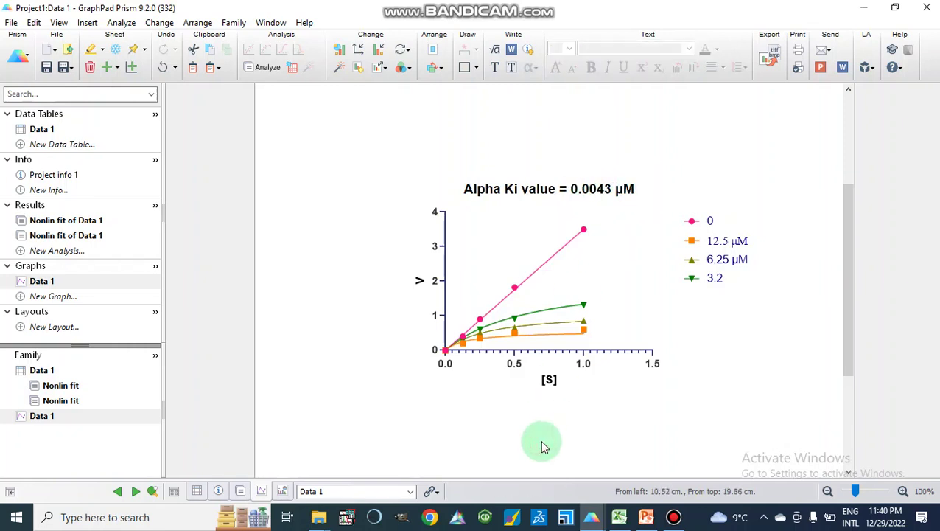